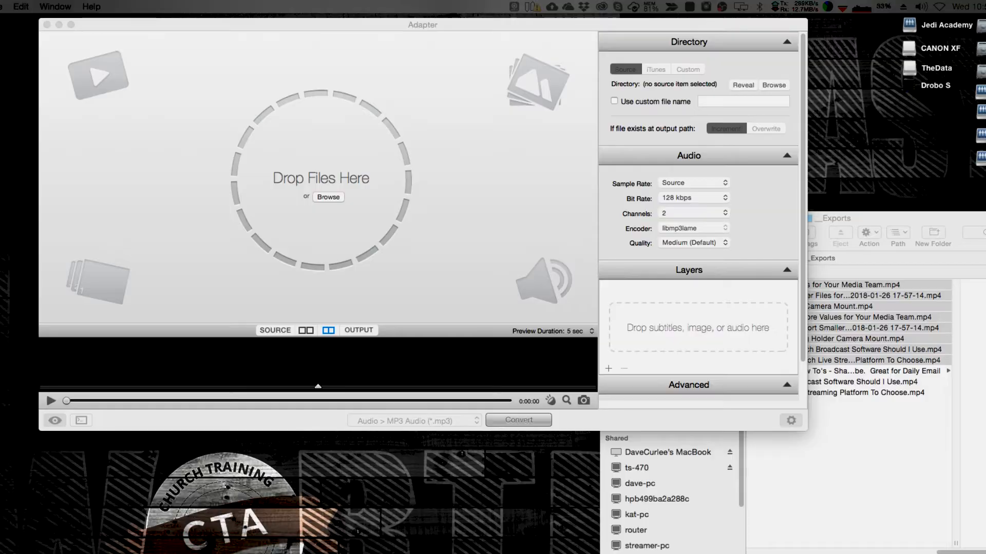
- Focus the Adapter window, currently set to MP3 Audio at 128 kbps
click(397, 22)
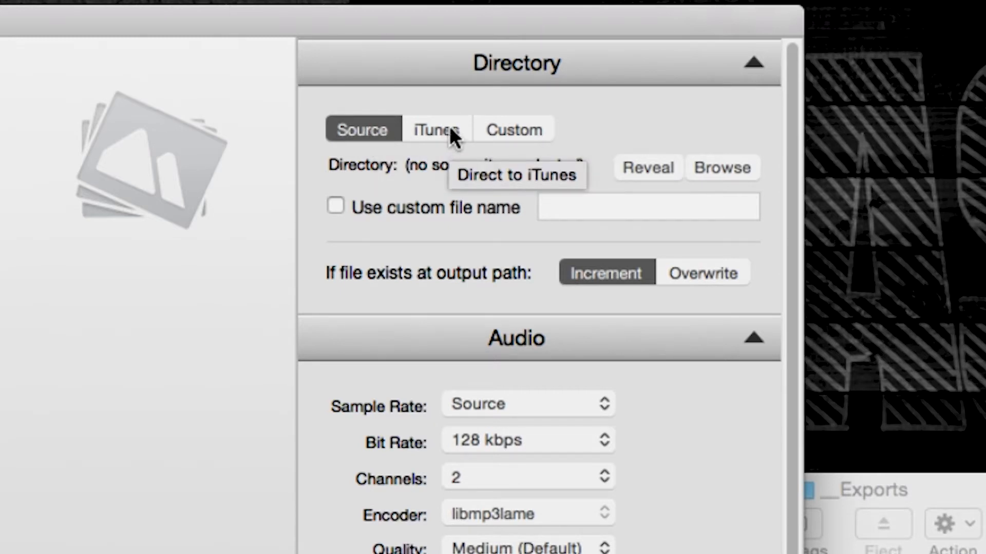
- Send Adapter's output to a custom Desktop folder and bring the _Exports Finder window forward
click(501, 131)
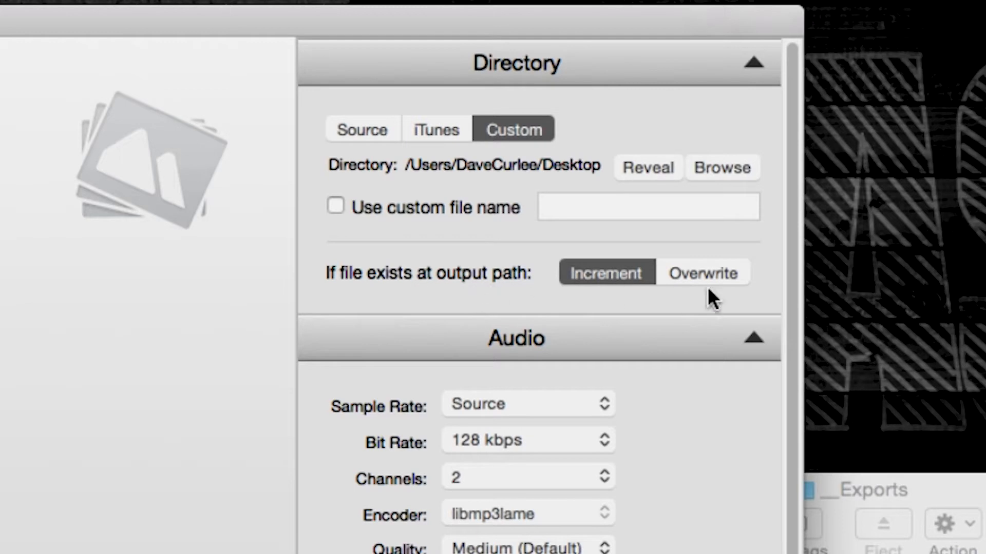
click(980, 494)
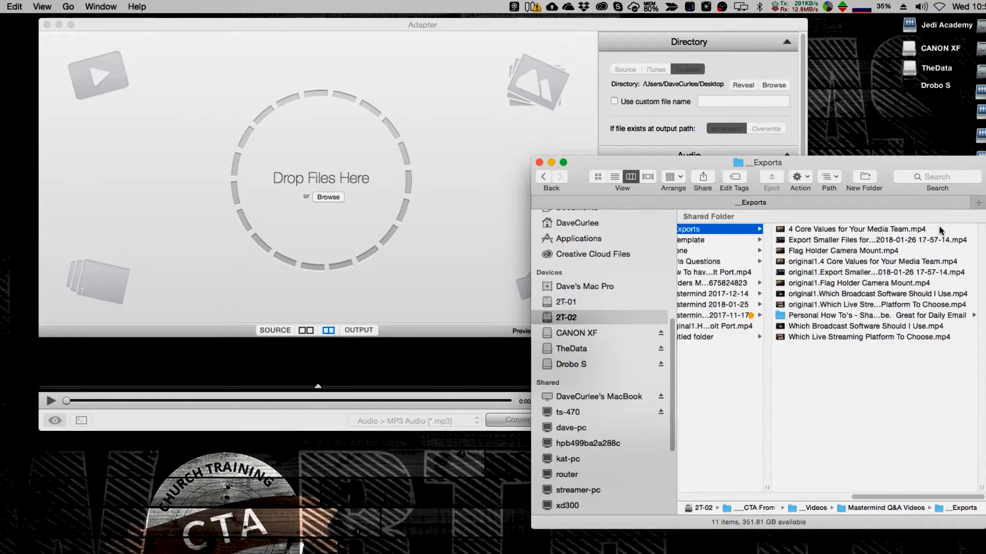
- Drag the ten MP4 videos from _Exports, excluding the subfolder, into Adapter's Drop Files area
click(938, 226)
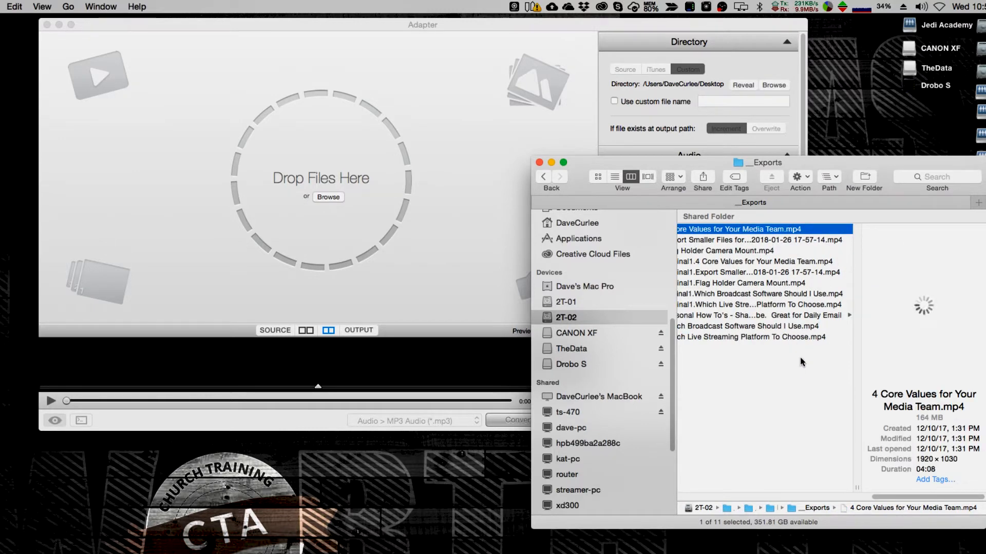
drag(880, 497, 864, 497)
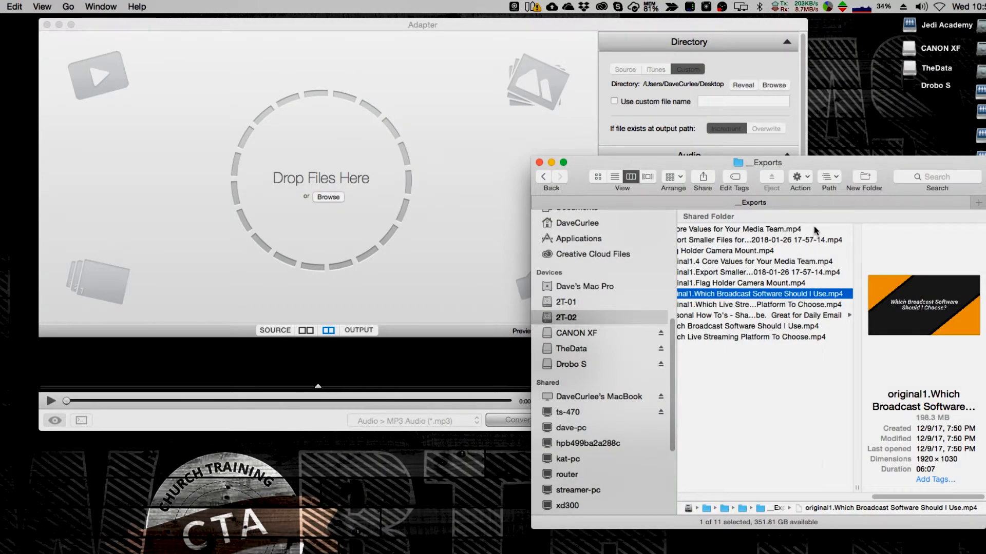
click(791, 229)
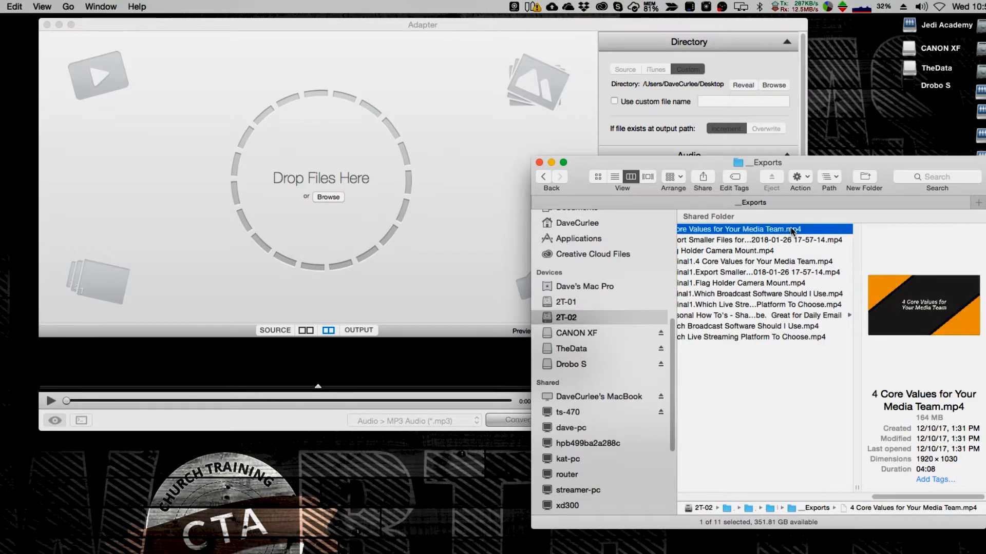
shift+click(753, 335)
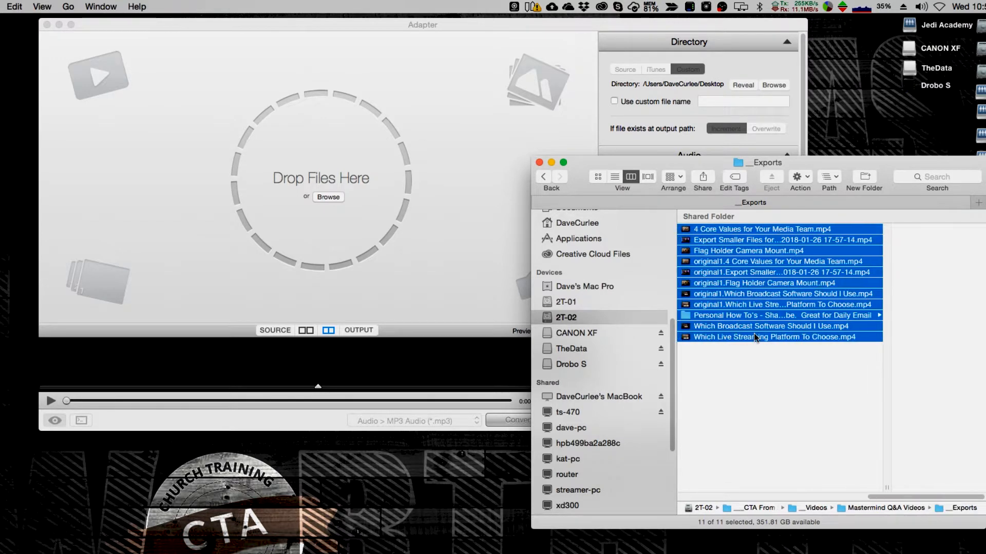
super+click(716, 316)
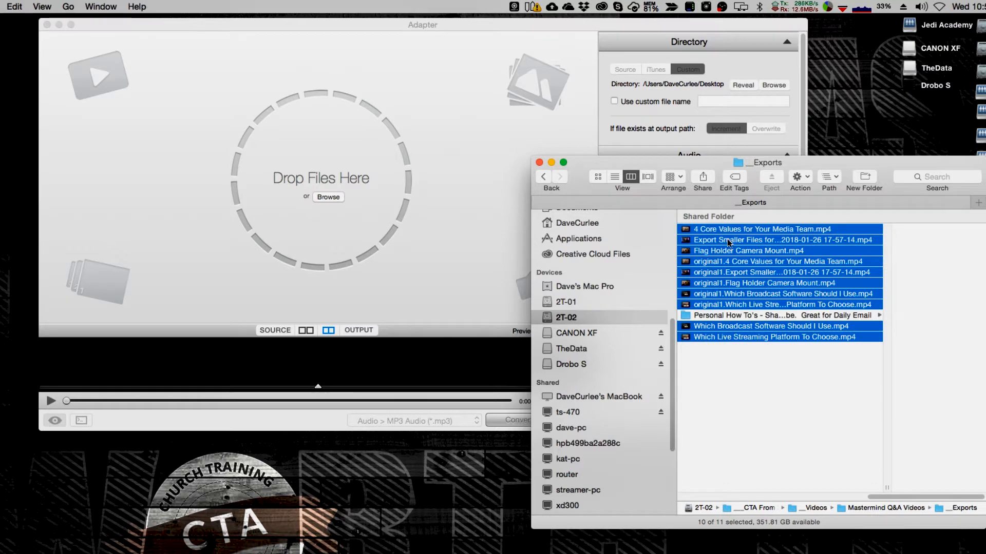
drag(729, 243, 357, 139)
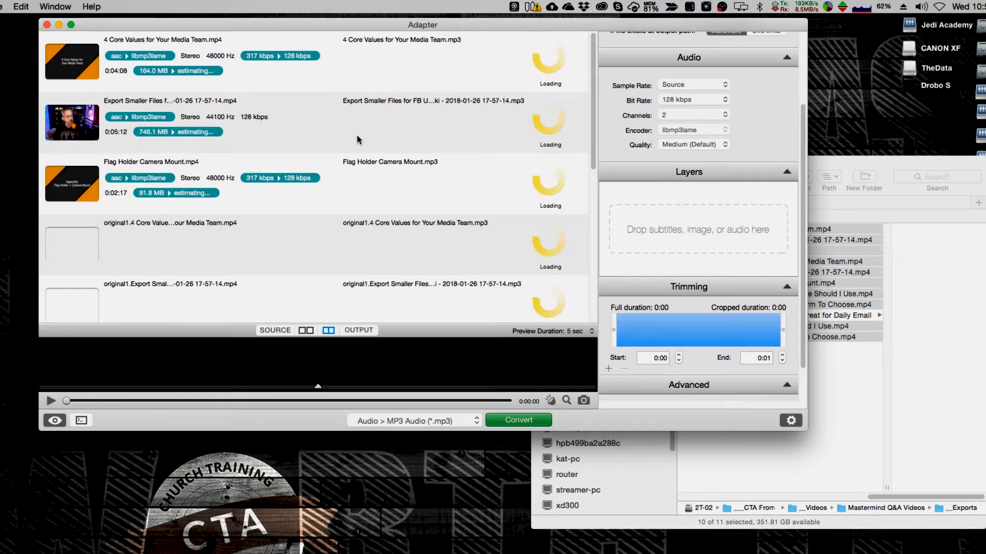
scroll(360, 158, down, 10)
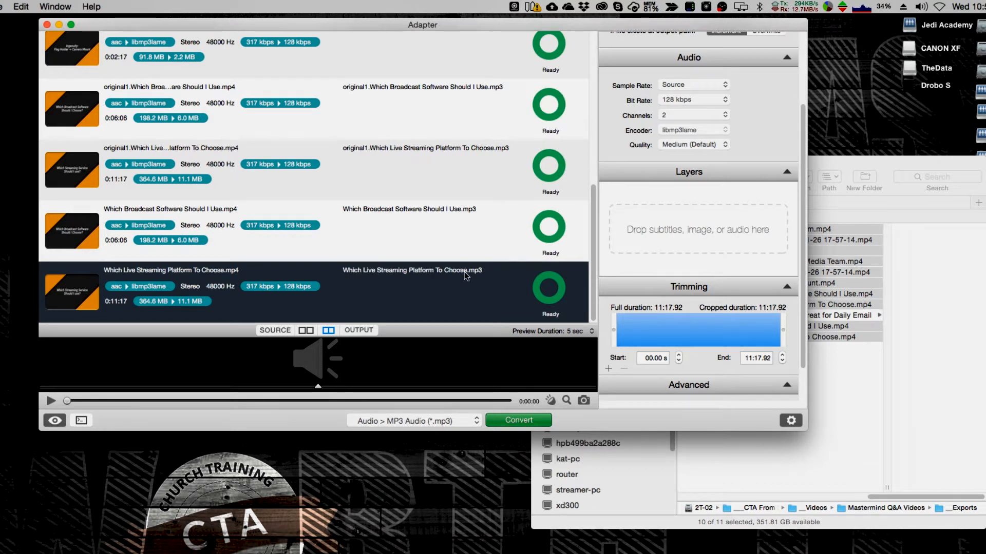
click(430, 423)
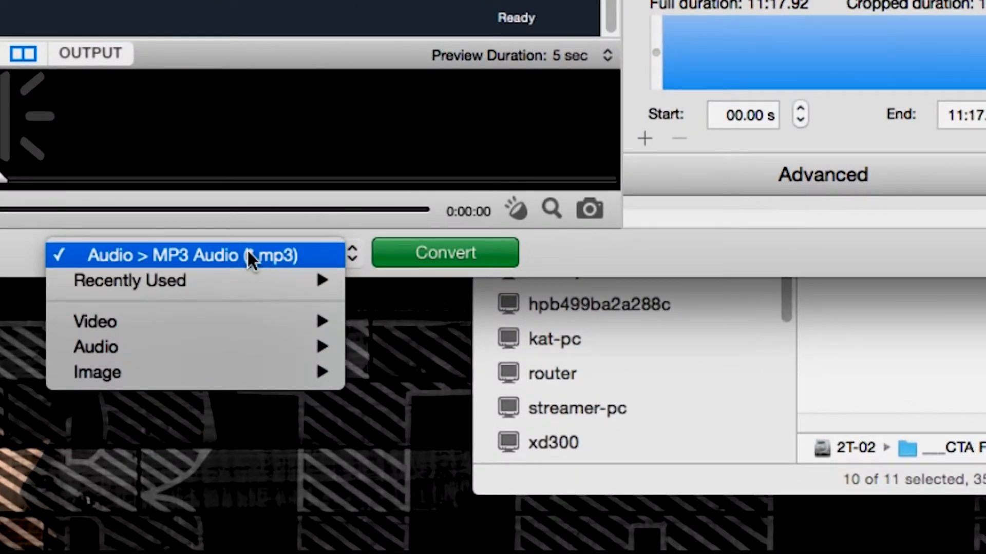
mouse_move(230, 323)
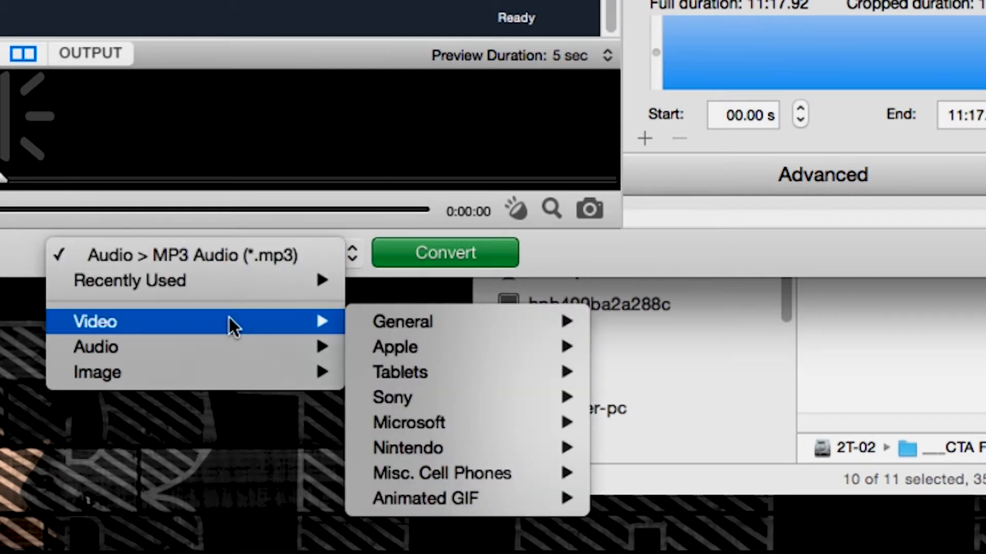
mouse_move(410, 396)
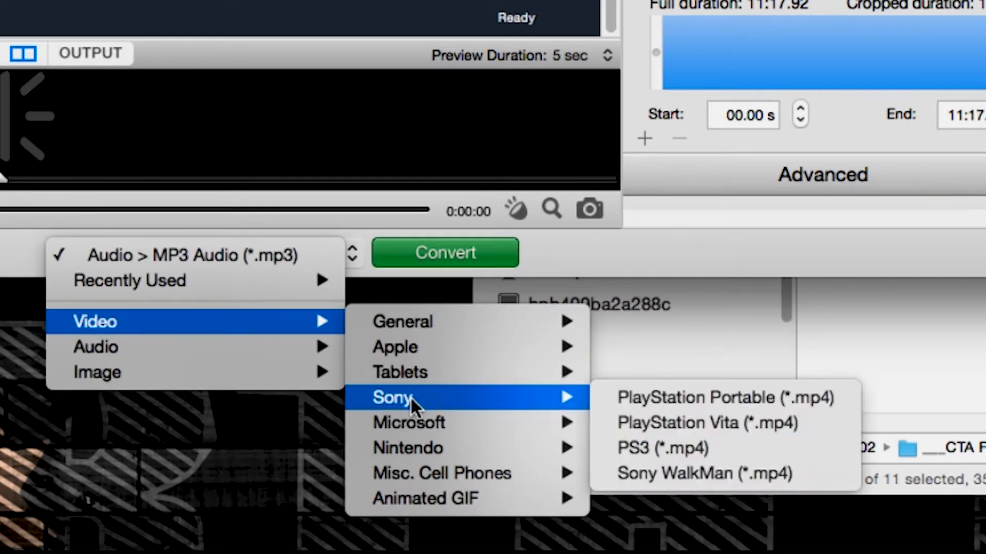
mouse_move(442, 345)
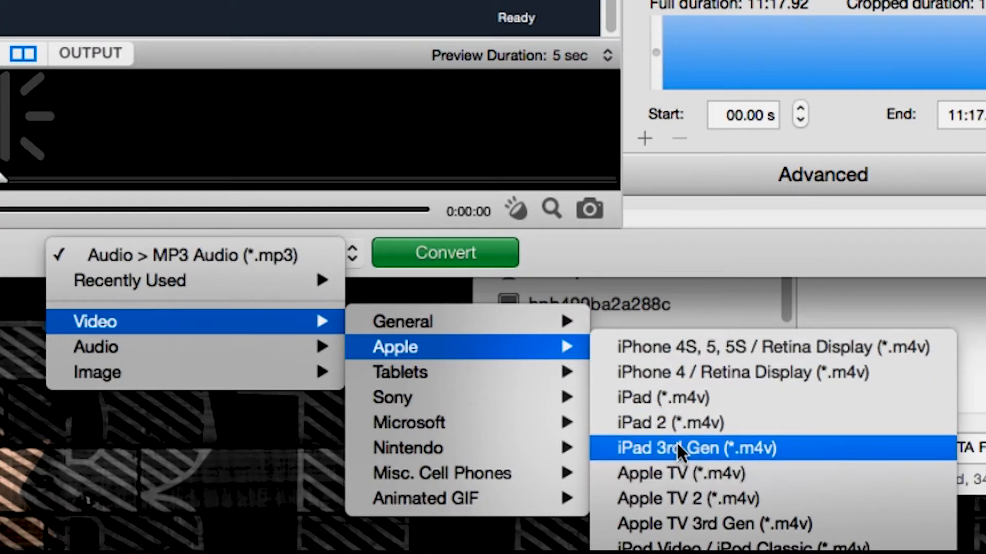
mouse_move(448, 371)
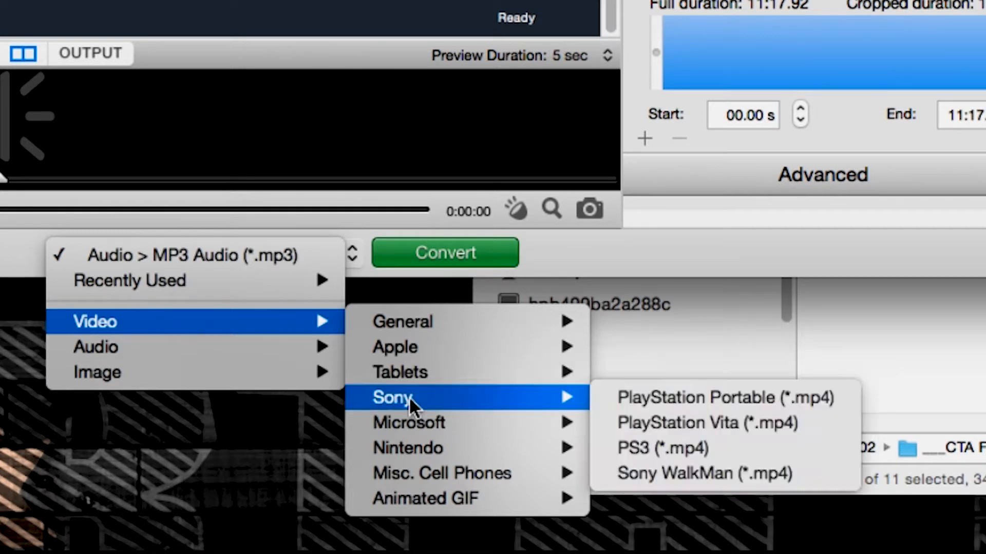
mouse_move(445, 426)
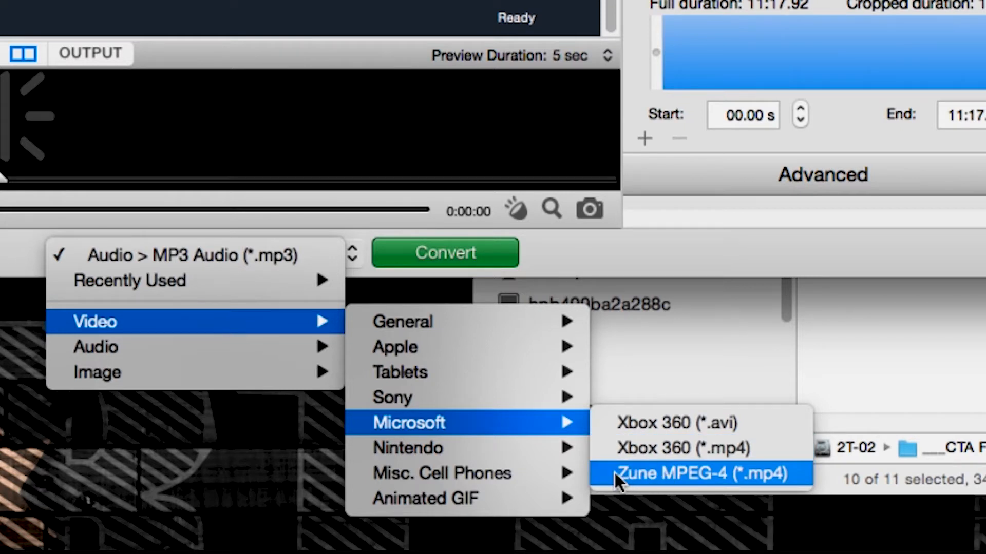
mouse_move(463, 451)
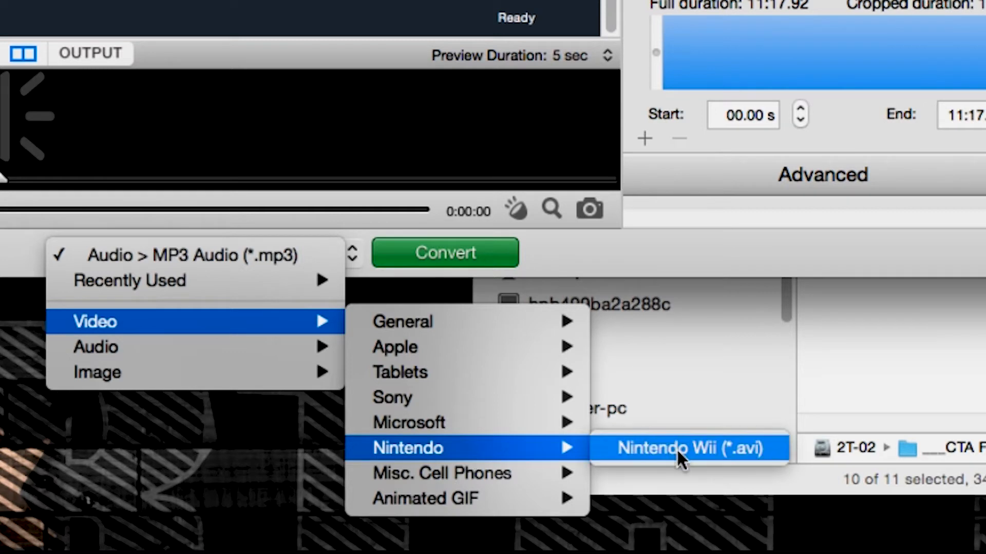
mouse_move(476, 500)
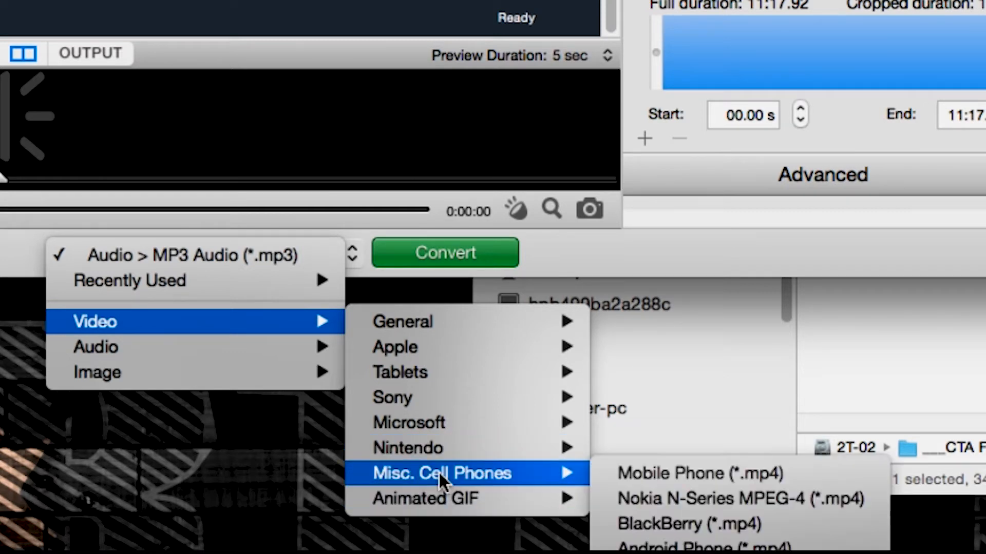
mouse_move(420, 321)
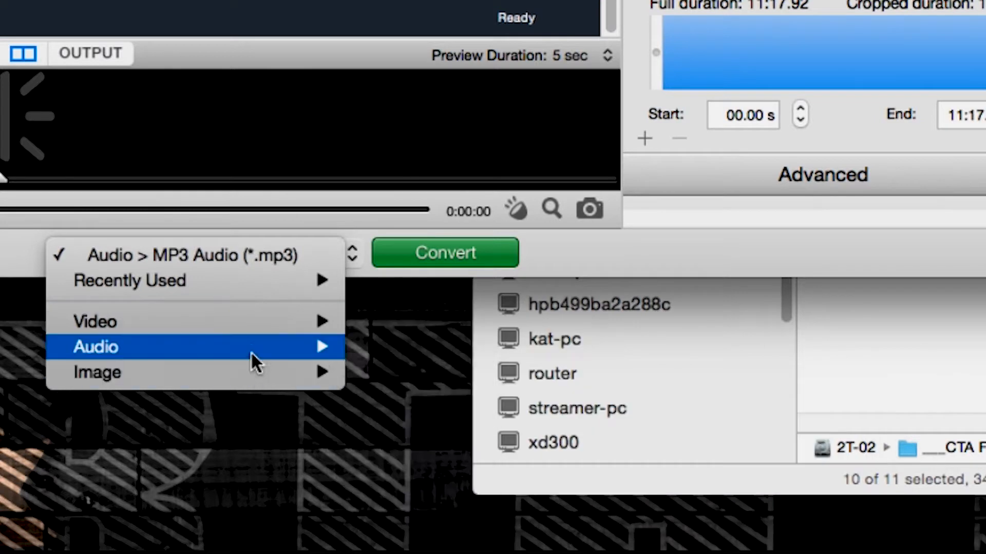
mouse_move(251, 350)
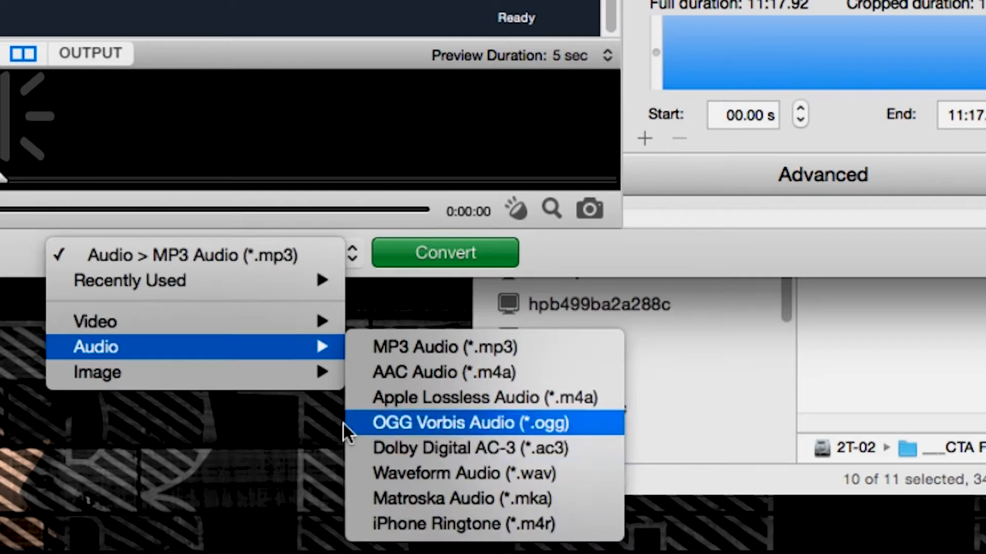
mouse_move(184, 320)
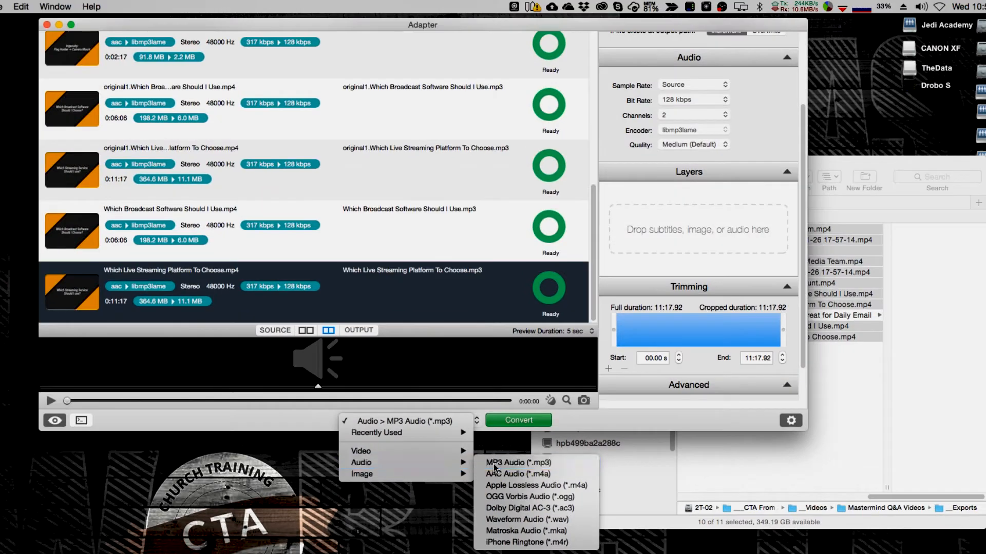
click(390, 350)
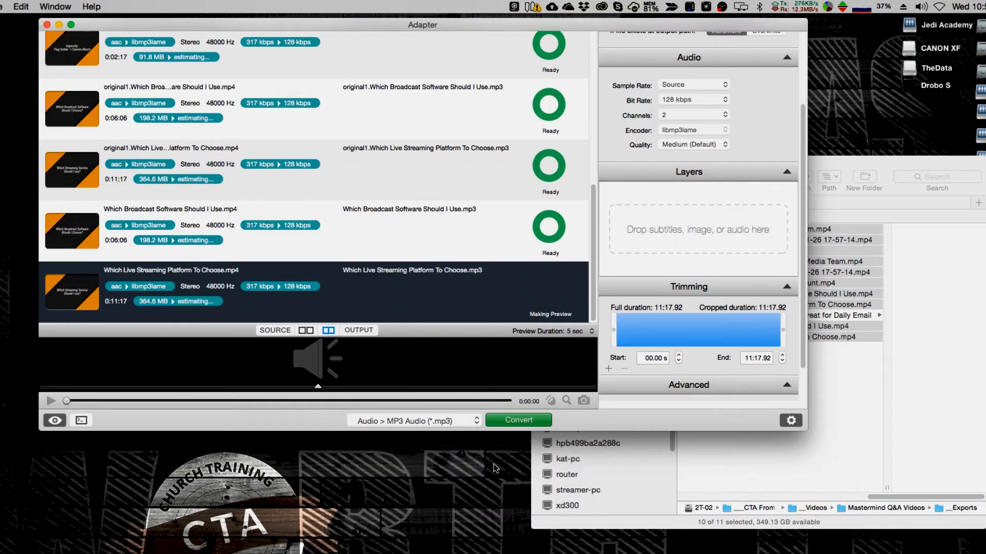
scroll(495, 291, up, 3)
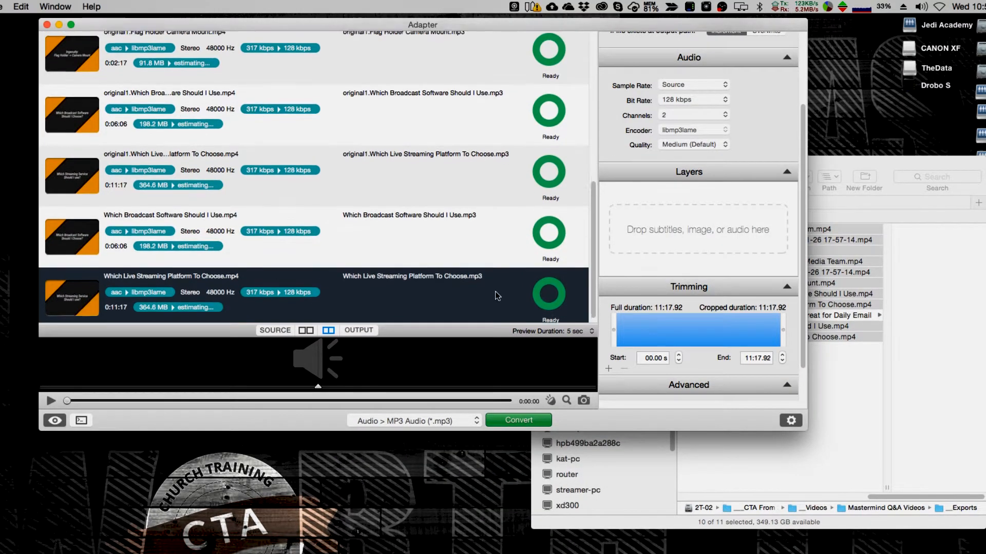
scroll(469, 229, up, 10)
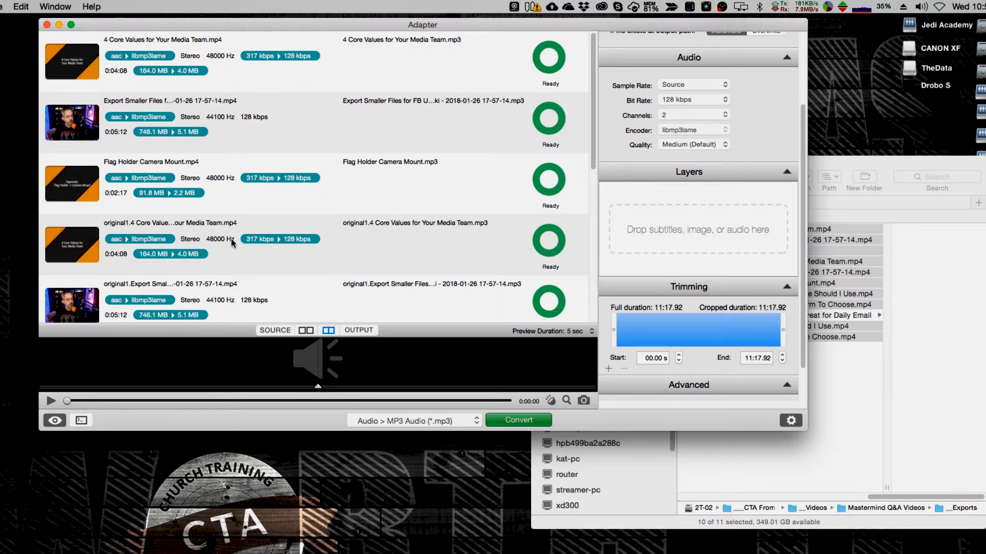
scroll(451, 210, down, 5)
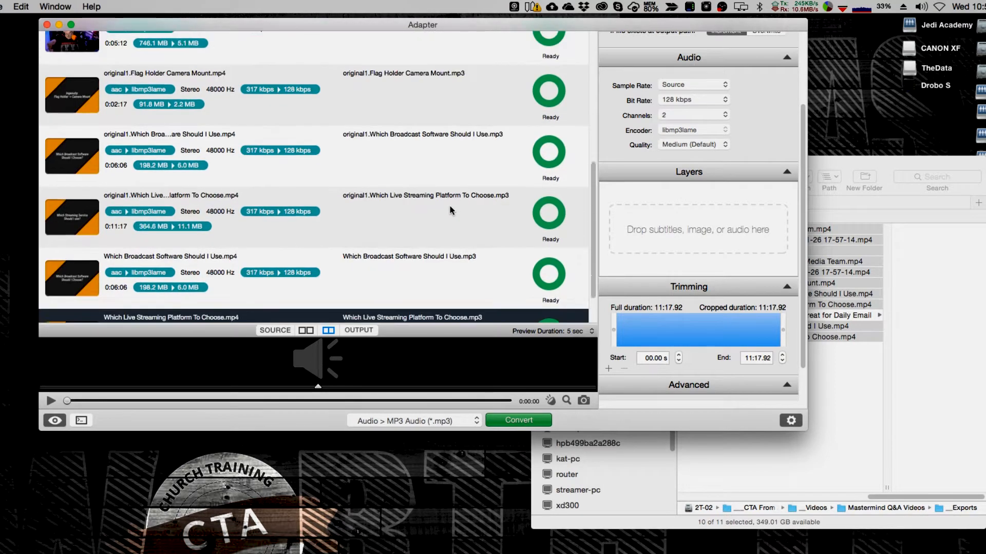
scroll(450, 211, up, 5)
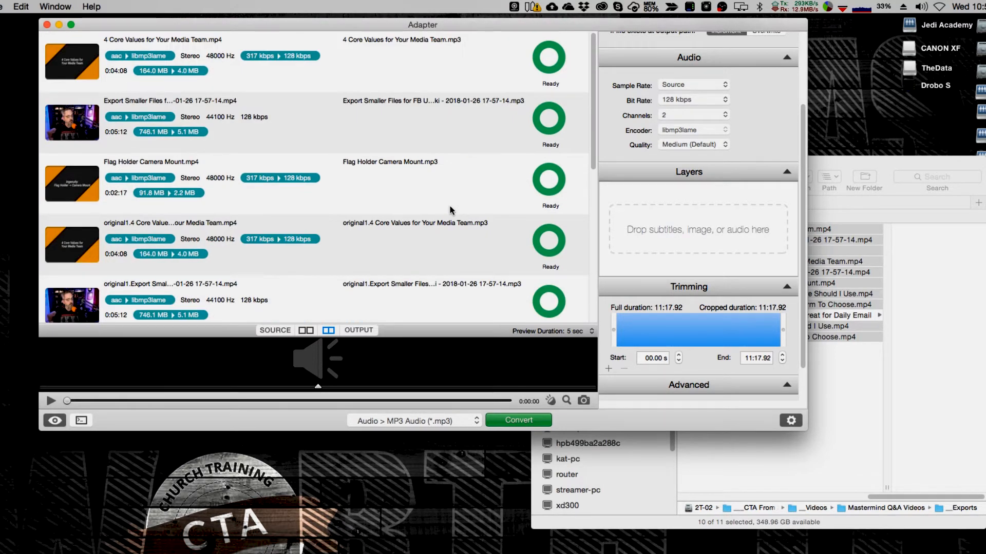
scroll(739, 129, up, 4)
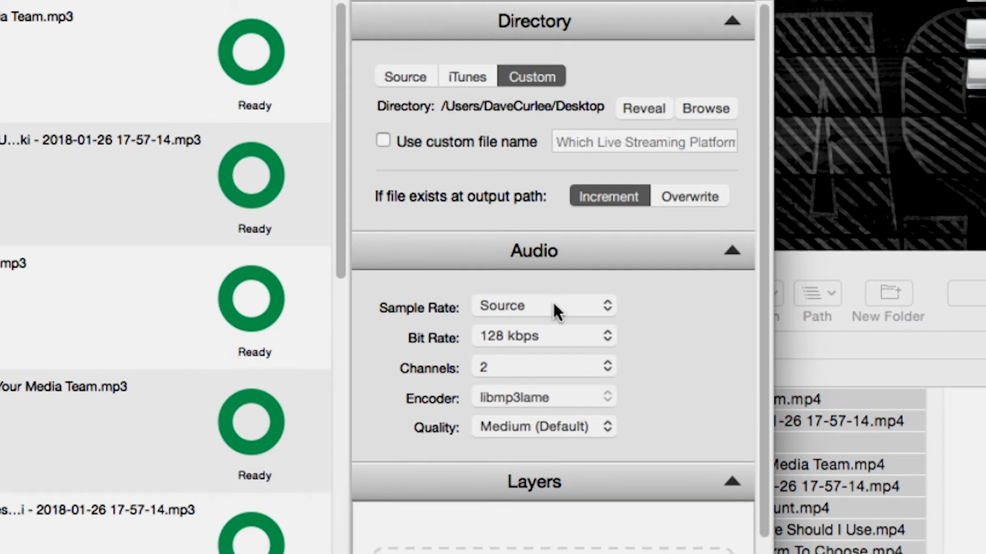
- Set MP3 bit rate to 160 kbps, keeping Source sample rate, 2 channels and Medium quality
click(553, 305)
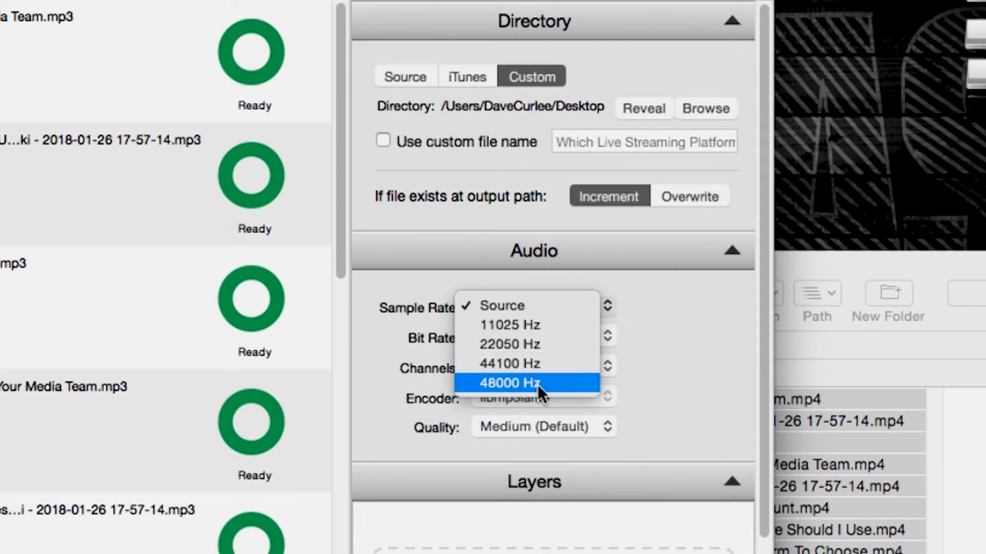
click(538, 301)
click(526, 334)
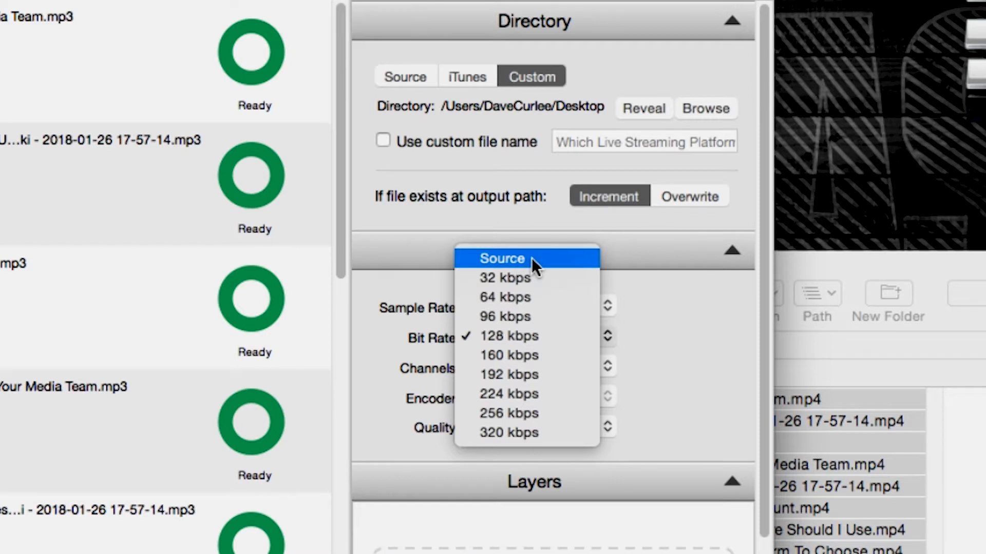
click(547, 425)
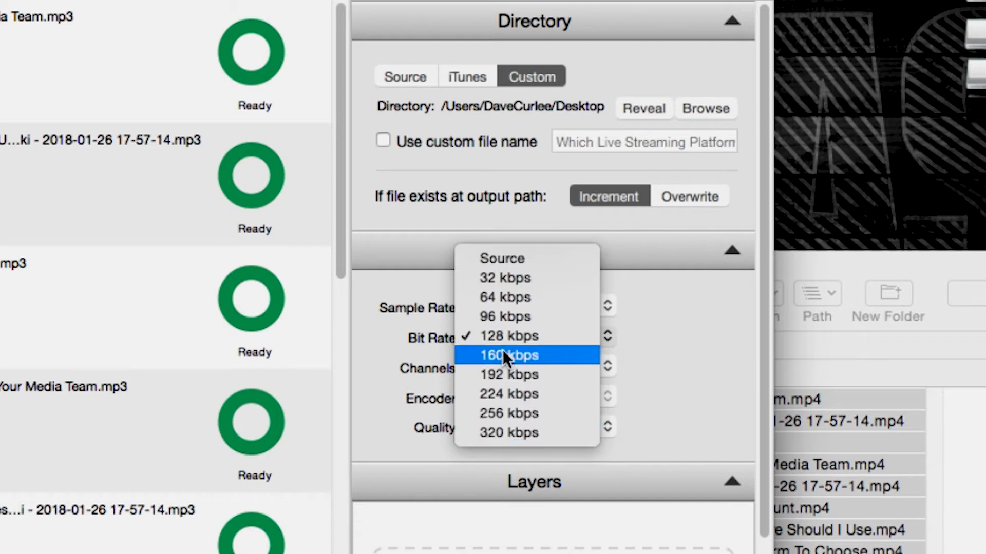
click(541, 354)
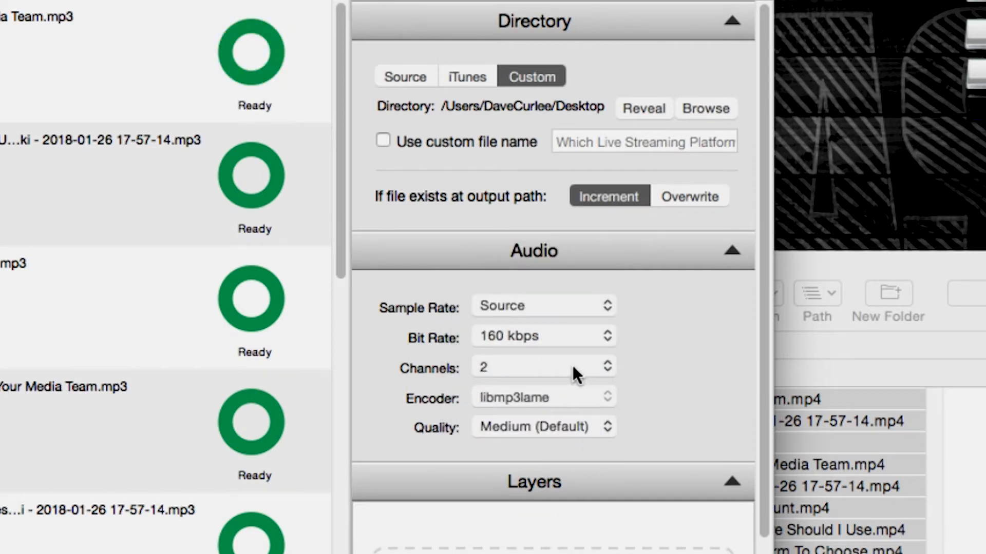
click(571, 365)
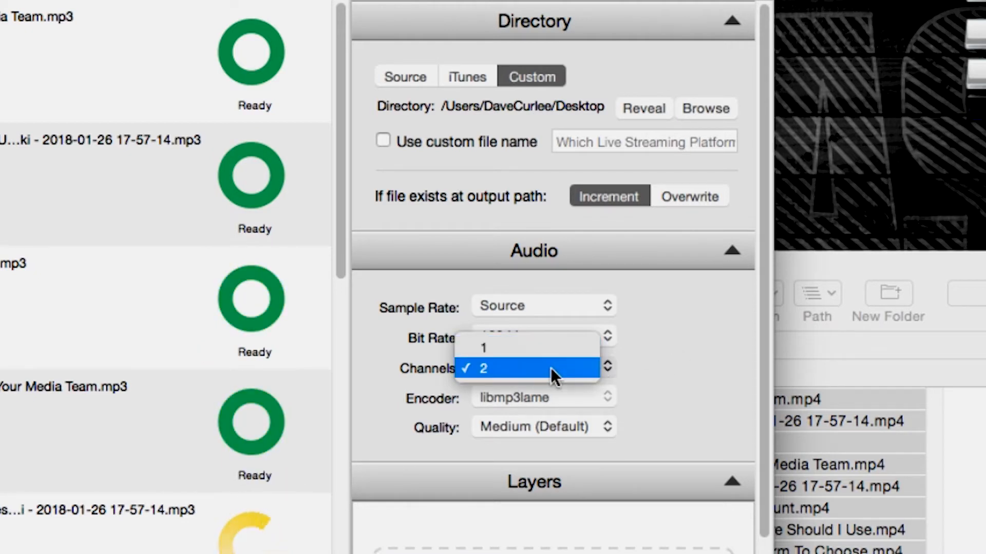
click(563, 364)
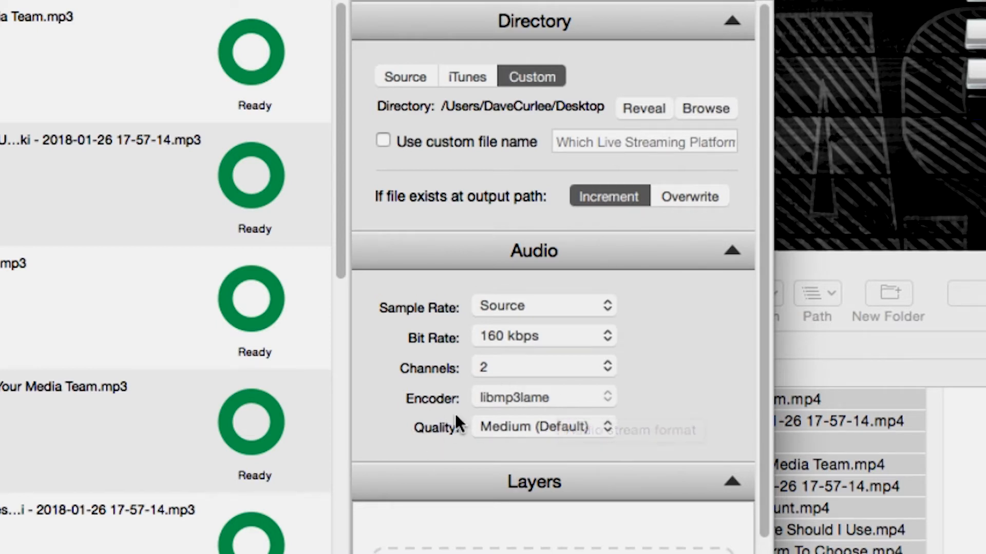
click(578, 429)
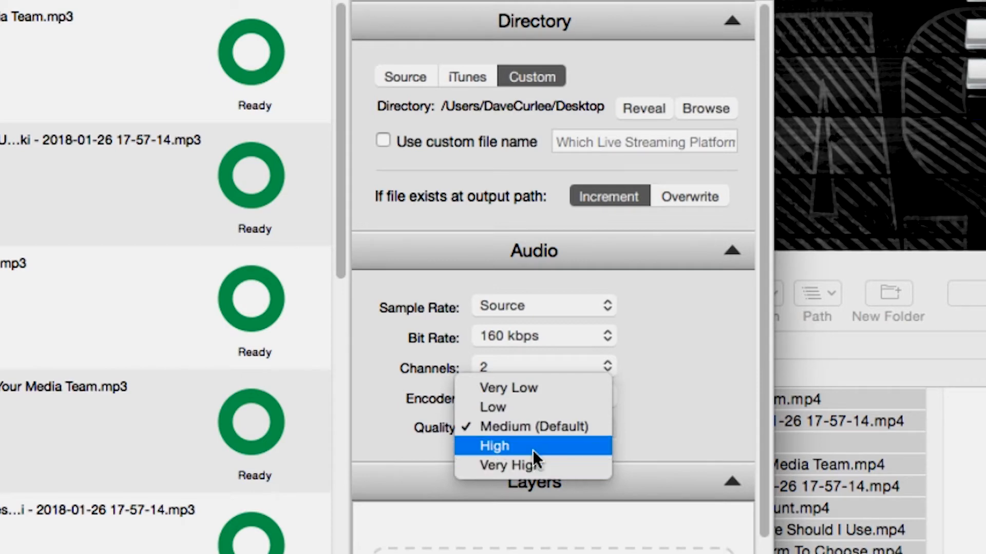
click(655, 409)
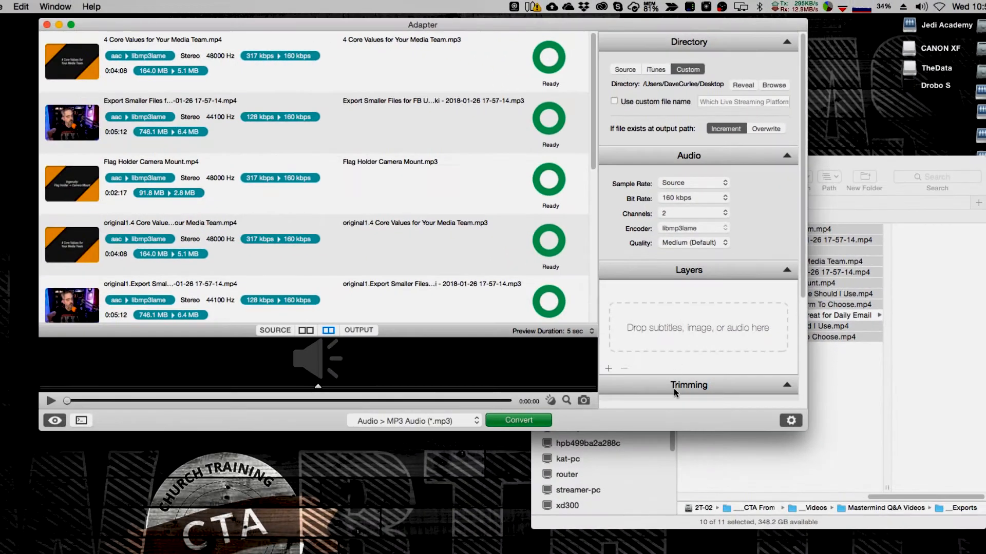
scroll(673, 388, down, 5)
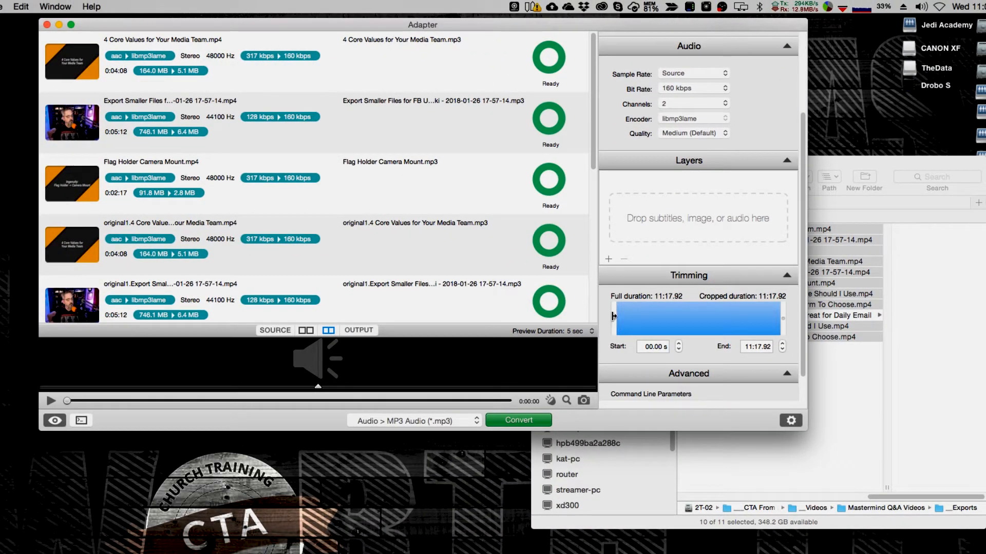
- Drag the trim start handle so the 11:17 video begins at 2:01.67
mouse_move(614, 319)
mouse_down()
mouse_move(643, 321)
mouse_move(596, 319)
mouse_up()
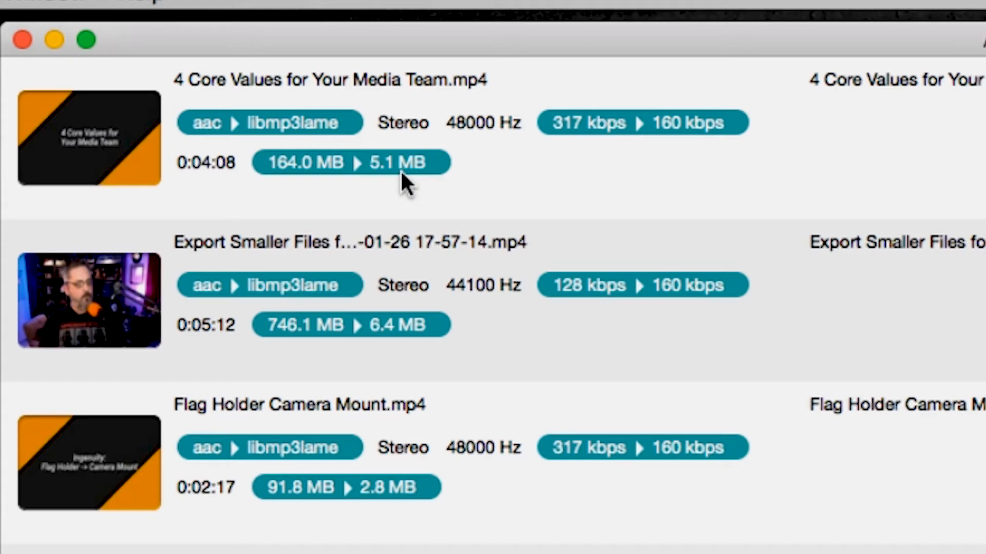
scroll(630, 509, down, 1)
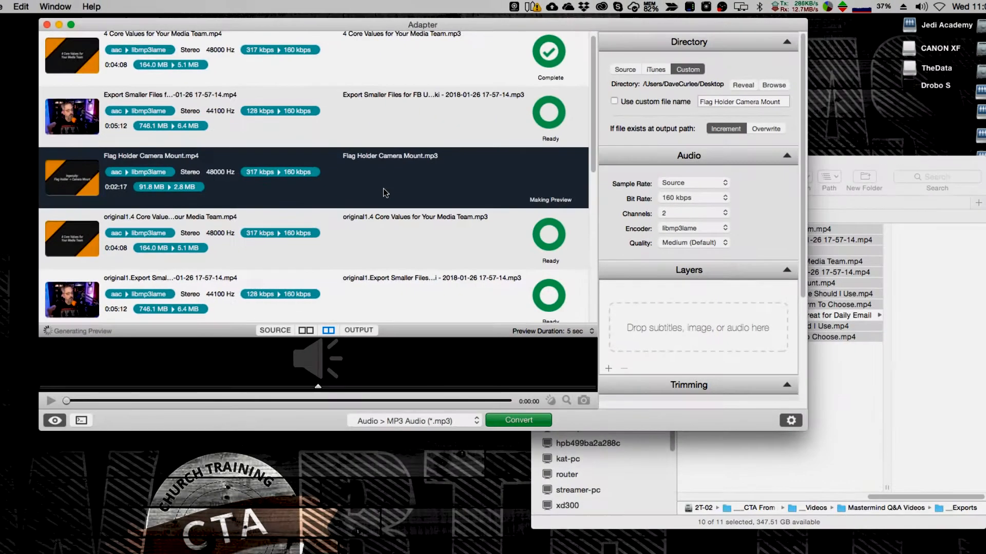
scroll(760, 418, down, 3)
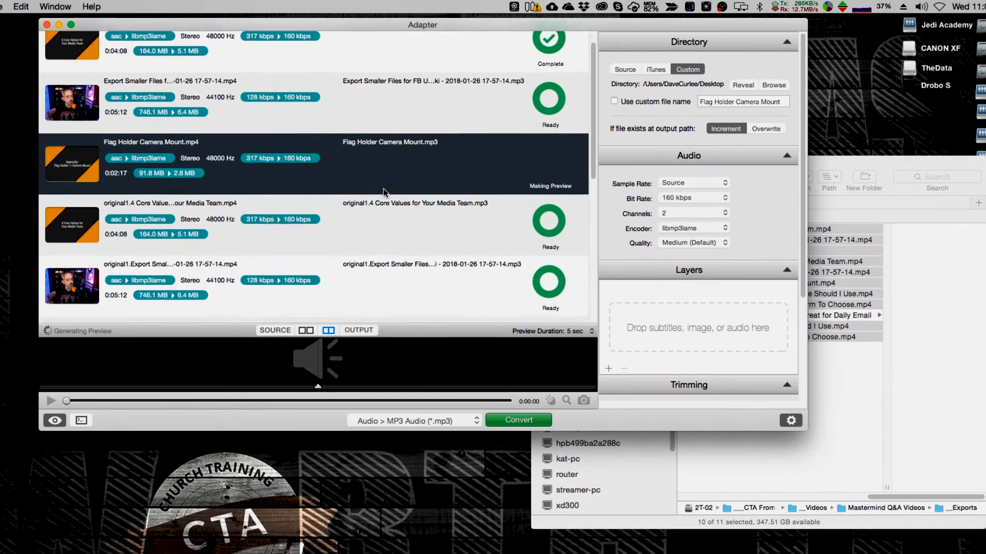
- Delete the queued files from Flag Holder Camera Mount onward and convert the remaining two to MP3
shift+click(404, 279)
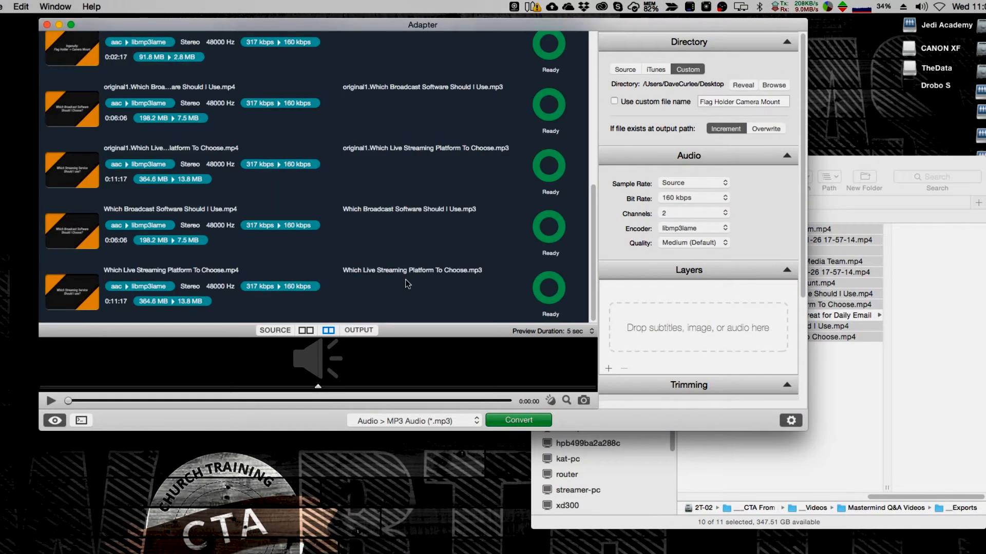
key(Delete)
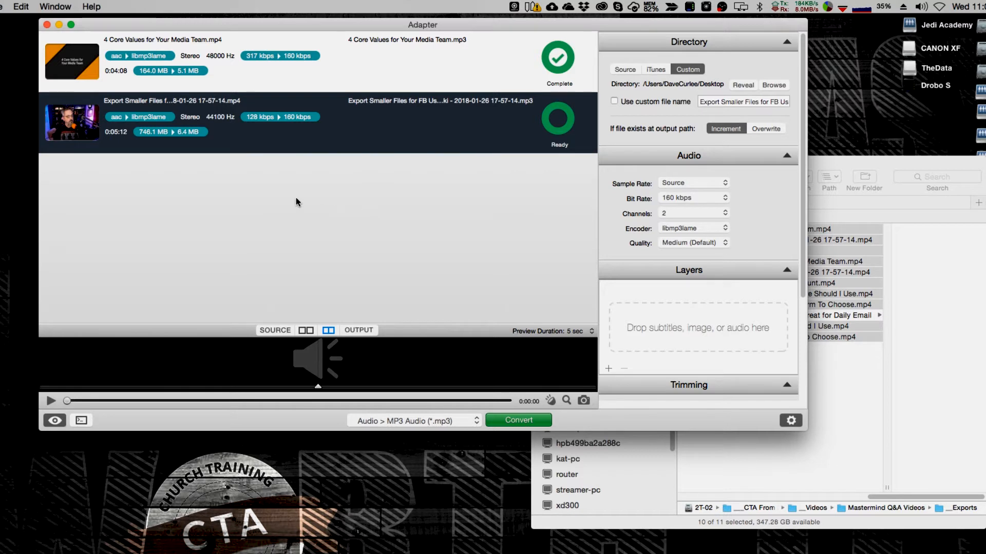
click(534, 420)
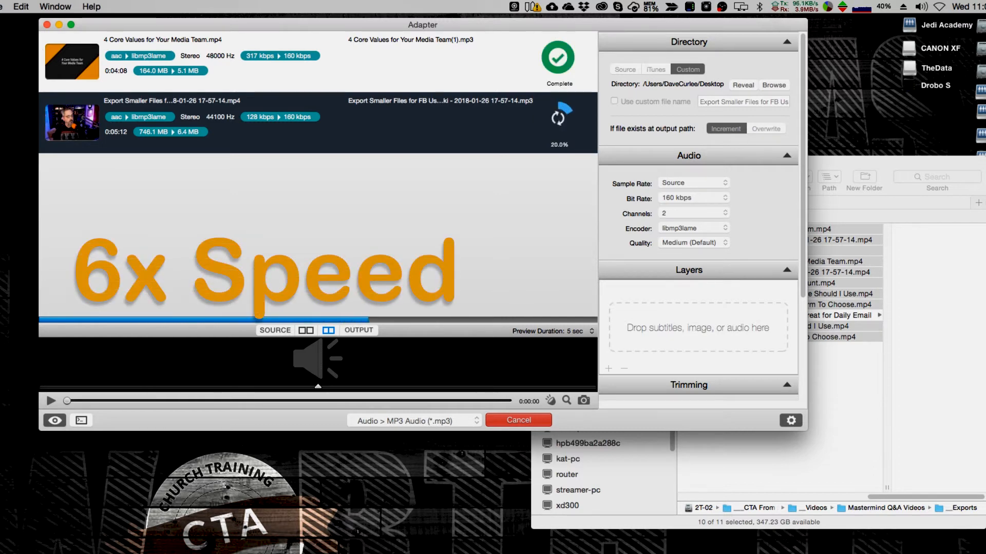
- Bring the two new MP3 files on the Desktop into view
click(944, 390)
click(438, 268)
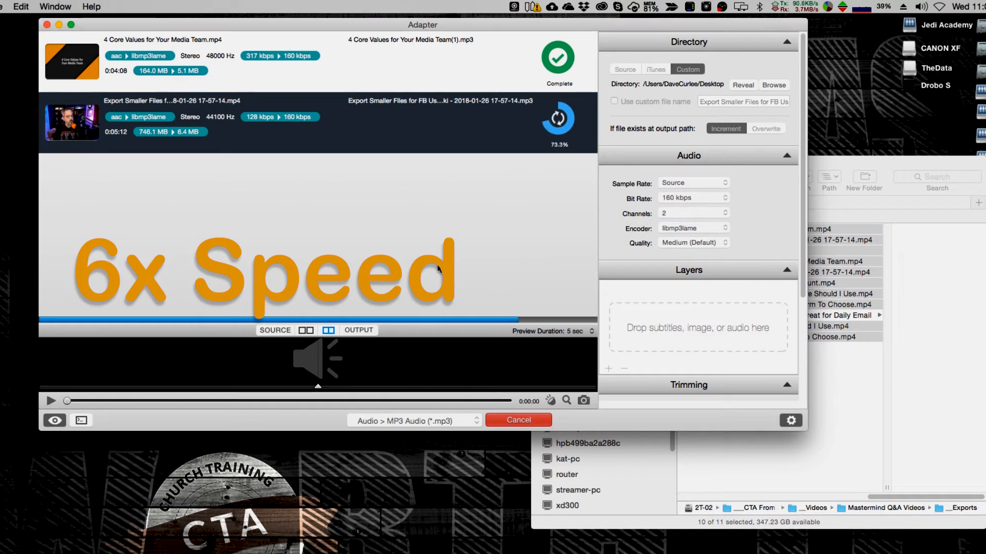
key(super+Tab)
drag(985, 308, 851, 108)
- Preview the 4 Core Values MP3, select both MP3s, and return to Adapter
click(846, 87)
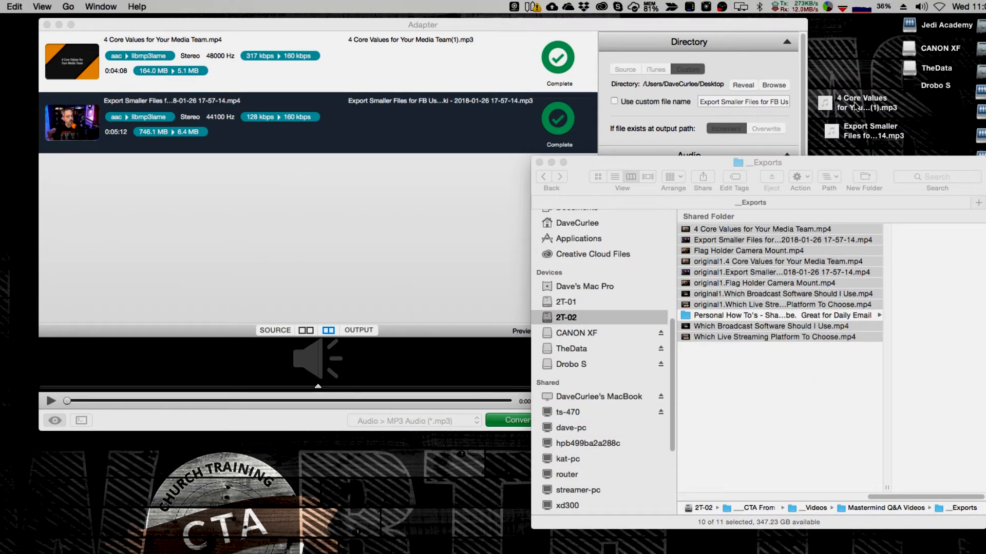
click(827, 106)
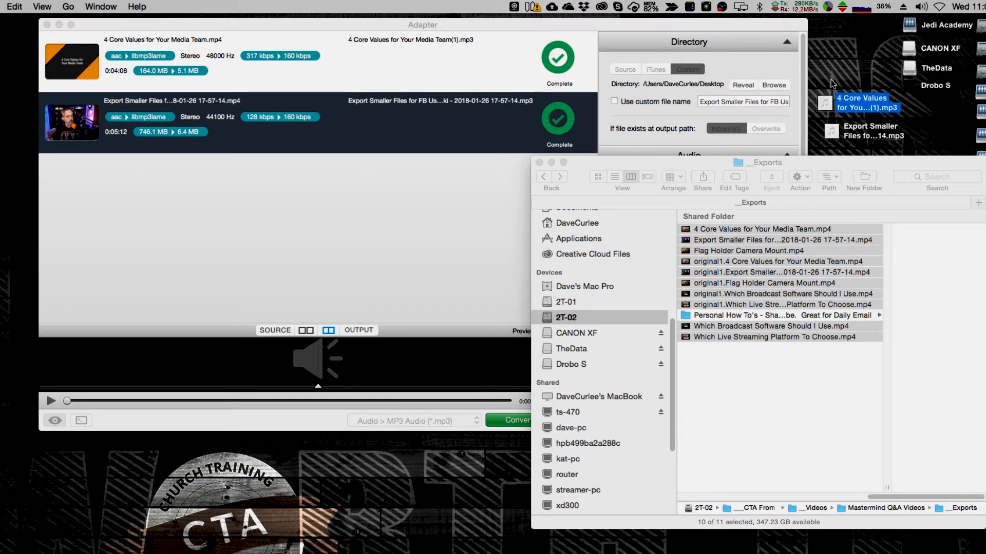
key(space)
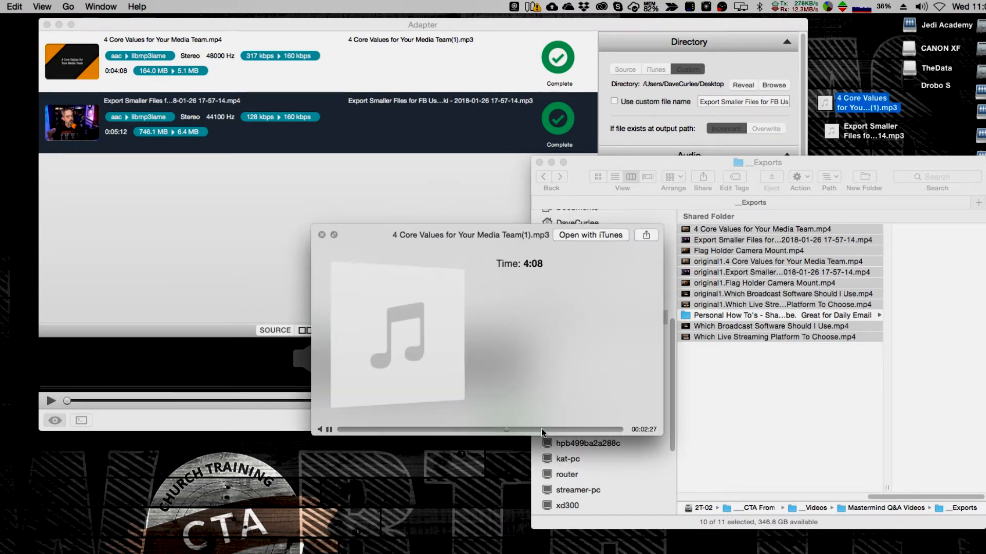
key(space)
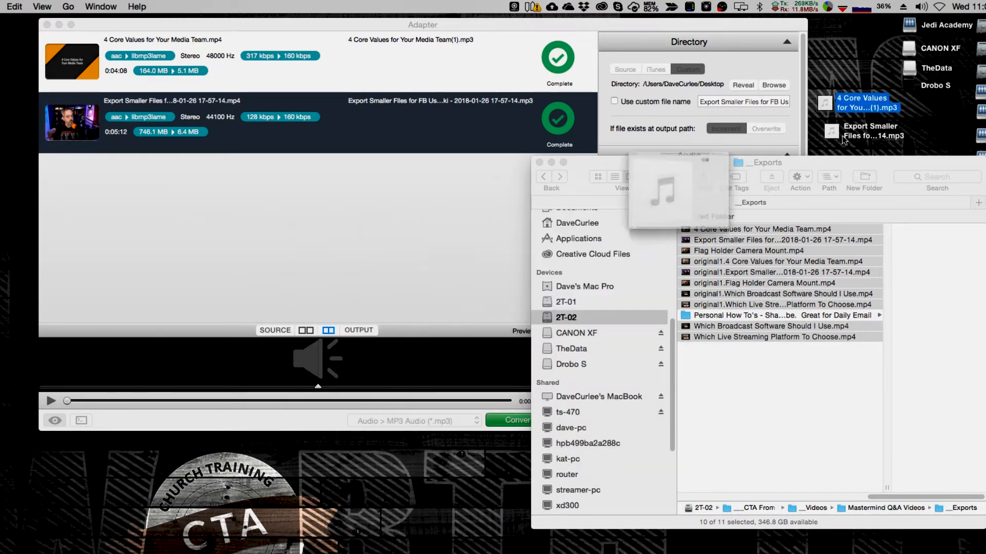
drag(851, 78, 864, 129)
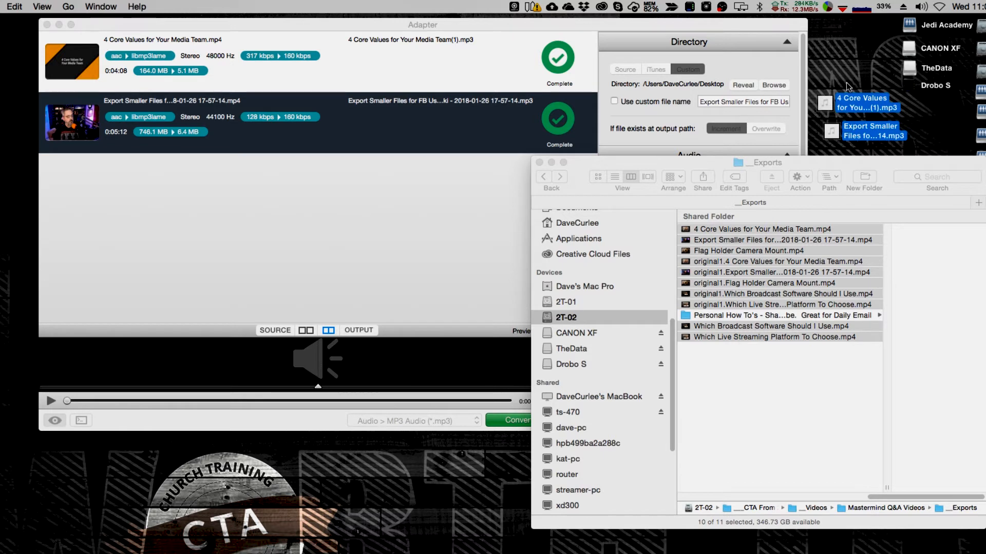
click(544, 22)
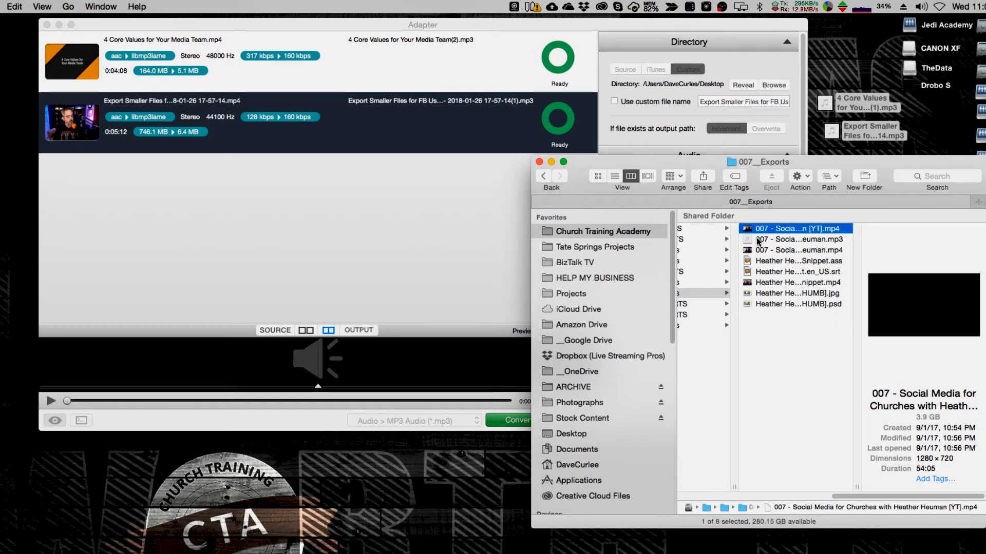
- Add the 007 Social Media MP4, delete both completed rows, then add the 009 iPhone 8 and iPhone X movie
drag(747, 230, 224, 202)
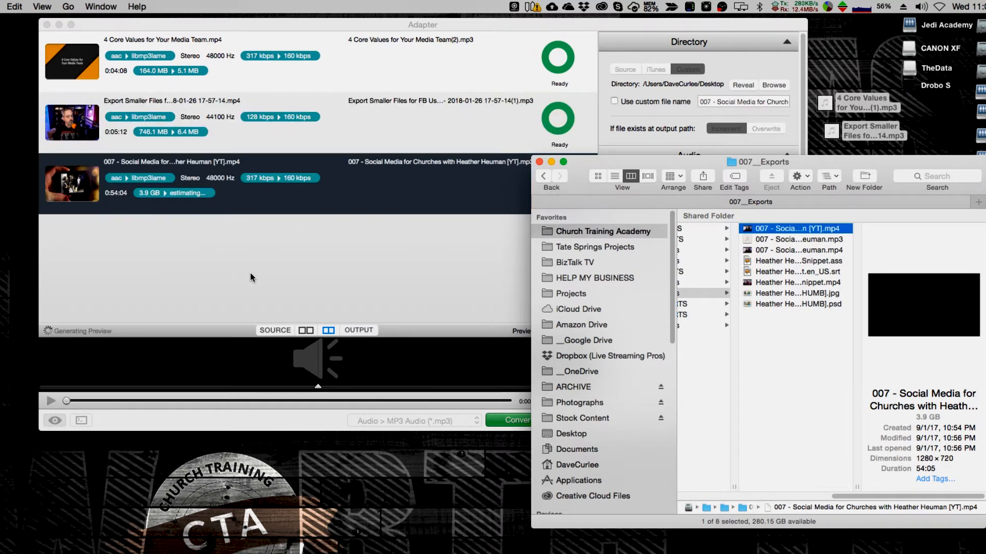
click(243, 116)
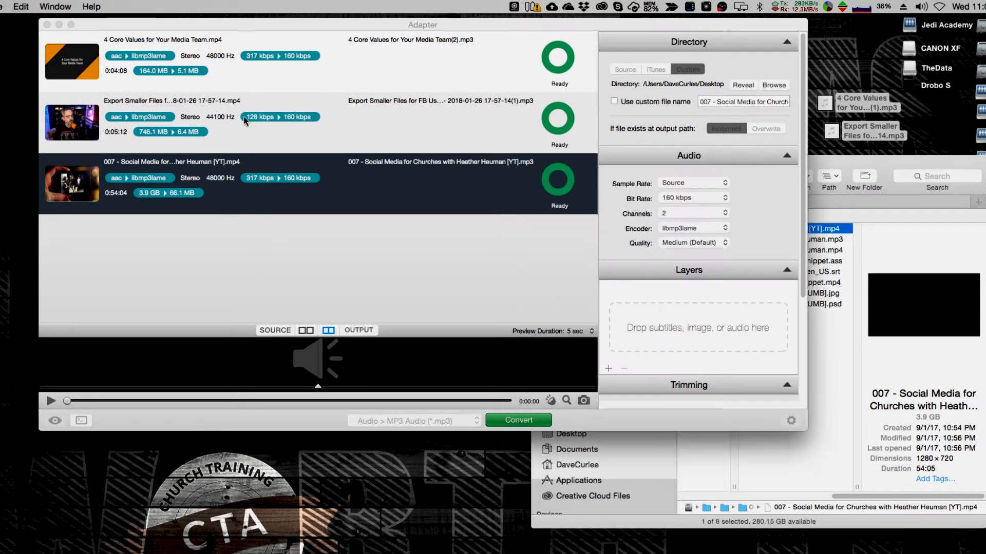
click(243, 81)
shift+click(255, 127)
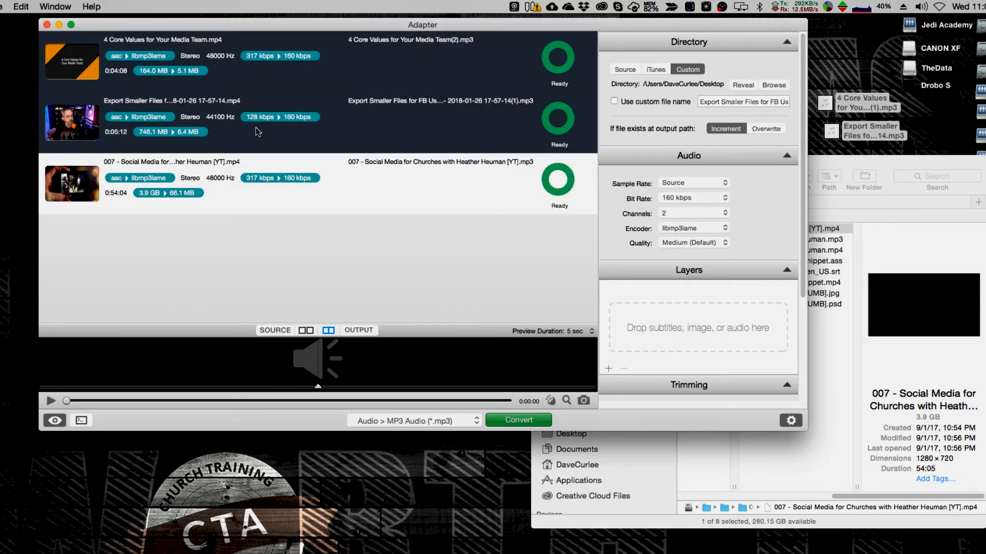
key(BackSpace)
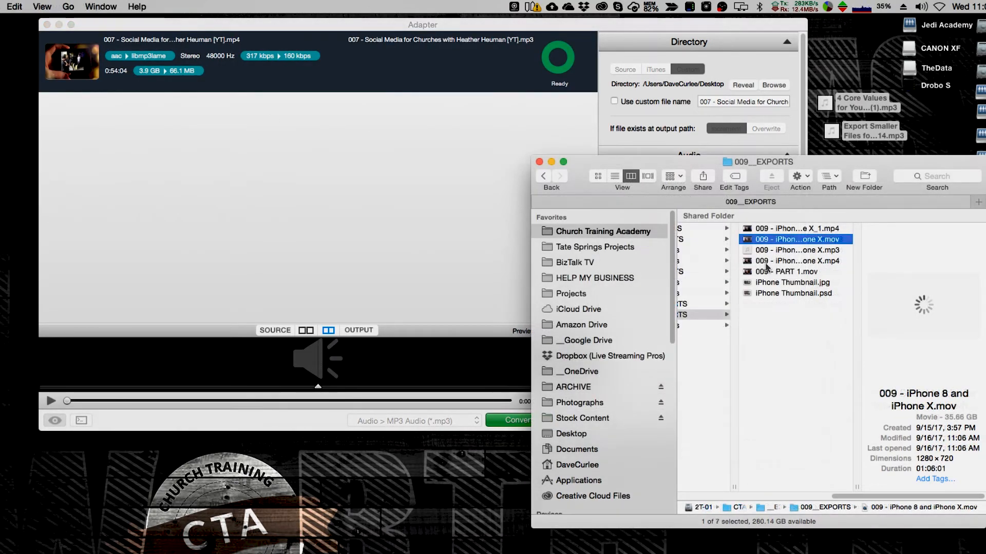
drag(747, 242, 301, 224)
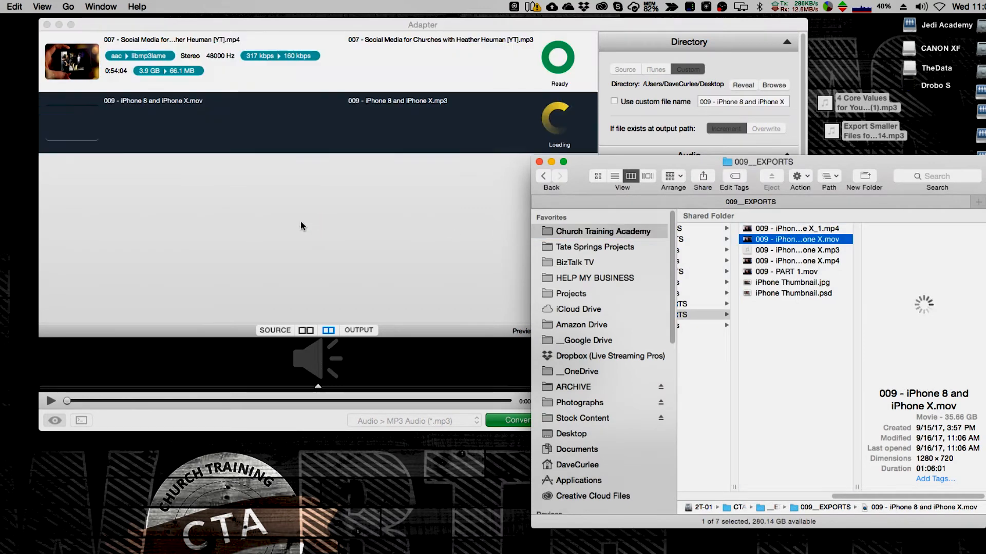
click(300, 223)
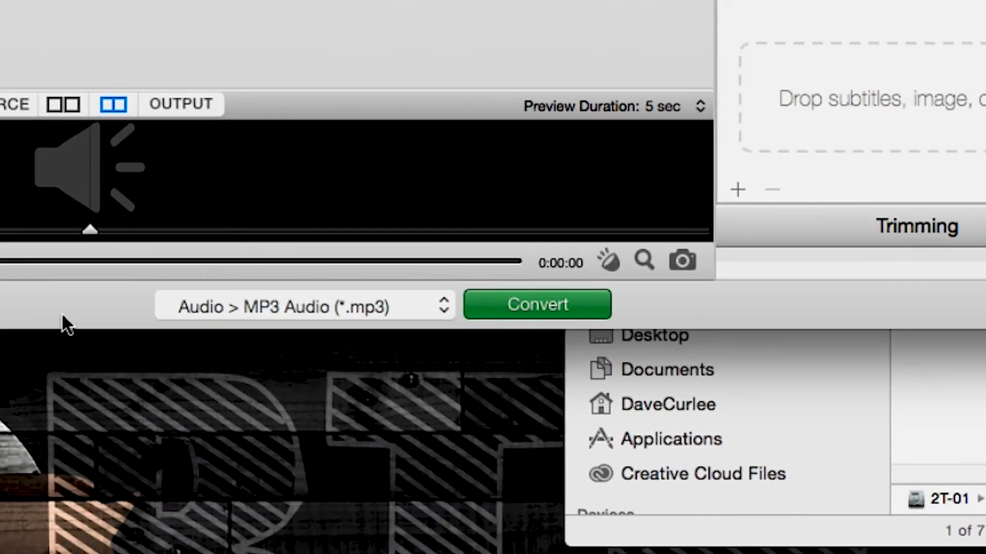
- Choose Video > Apple > iPhone 4S, 5, 5S / Retina Display (*.m4v) as the output format
click(313, 319)
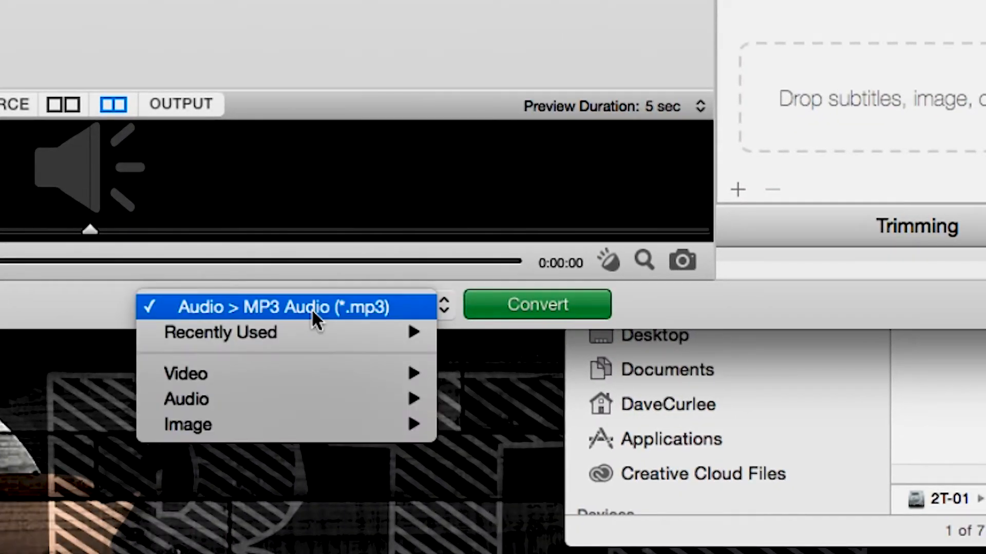
mouse_move(334, 374)
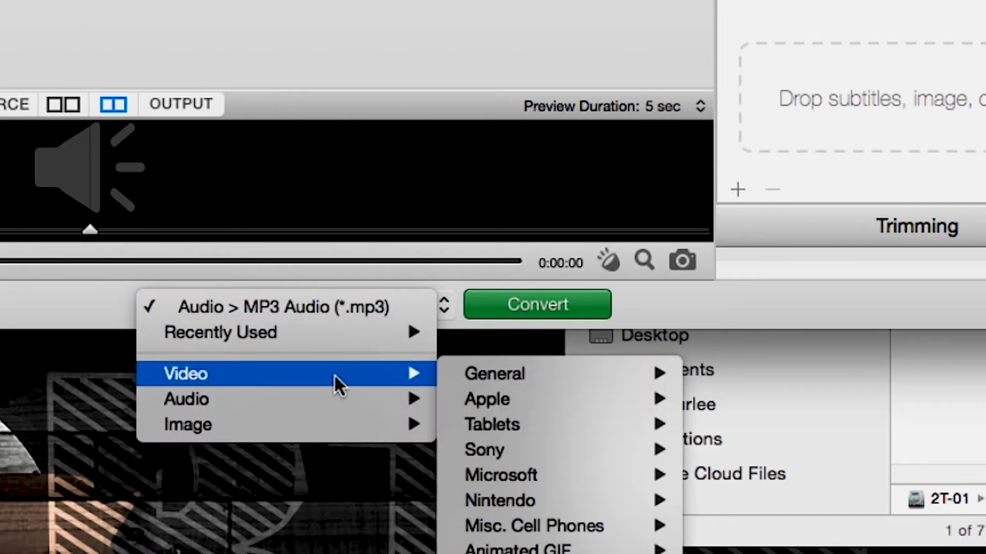
mouse_move(504, 403)
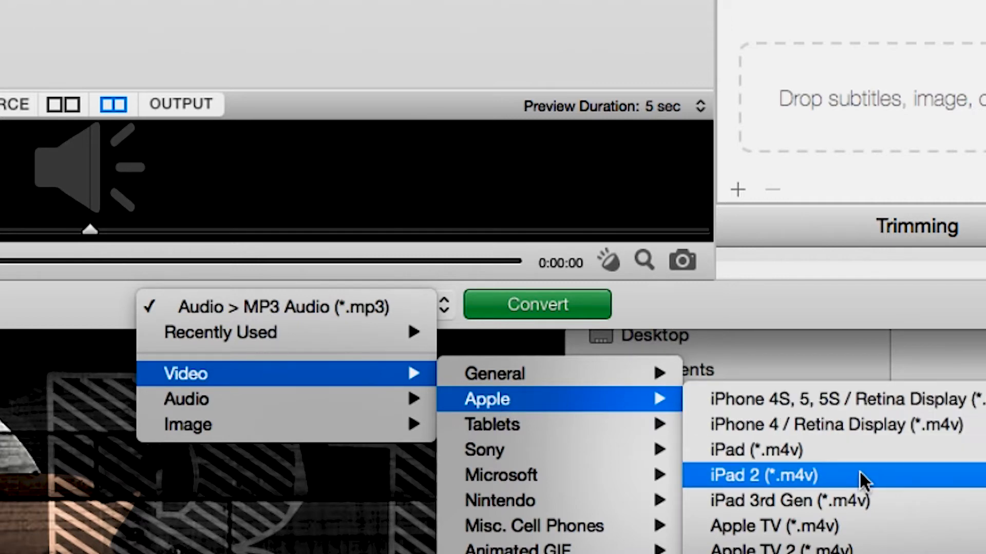
click(776, 403)
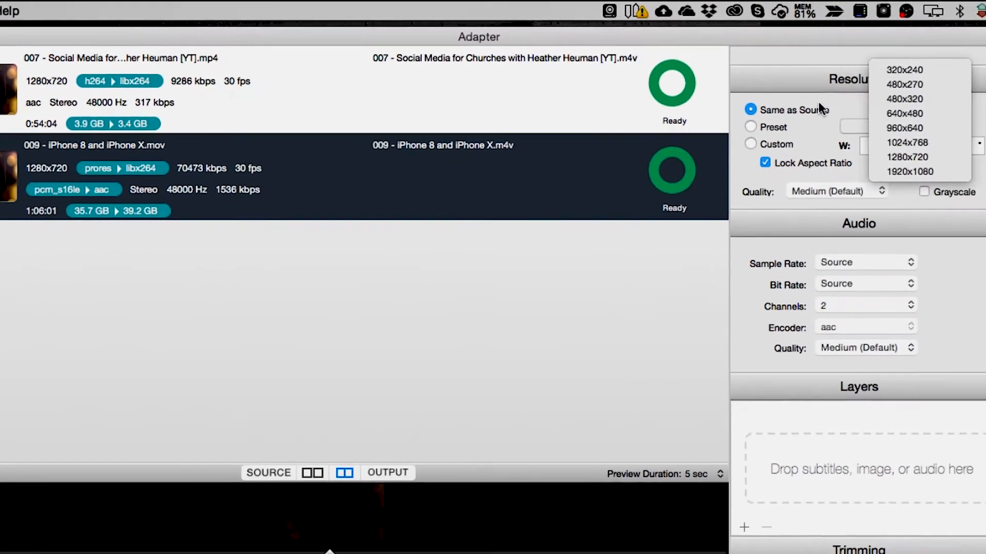
- Set the video bit rate to 1500 kbps, leaving the frame rate at Source
click(818, 104)
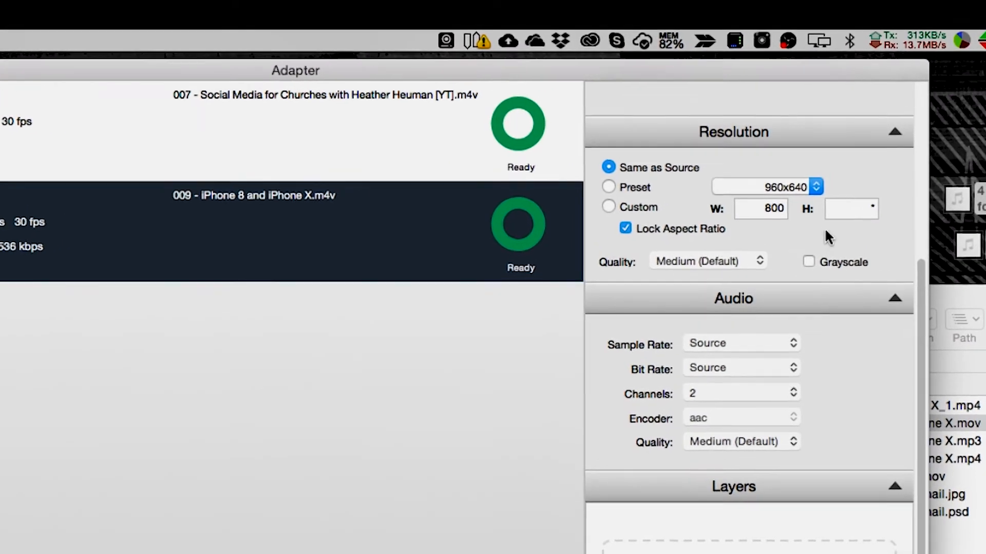
scroll(842, 200, up, 3)
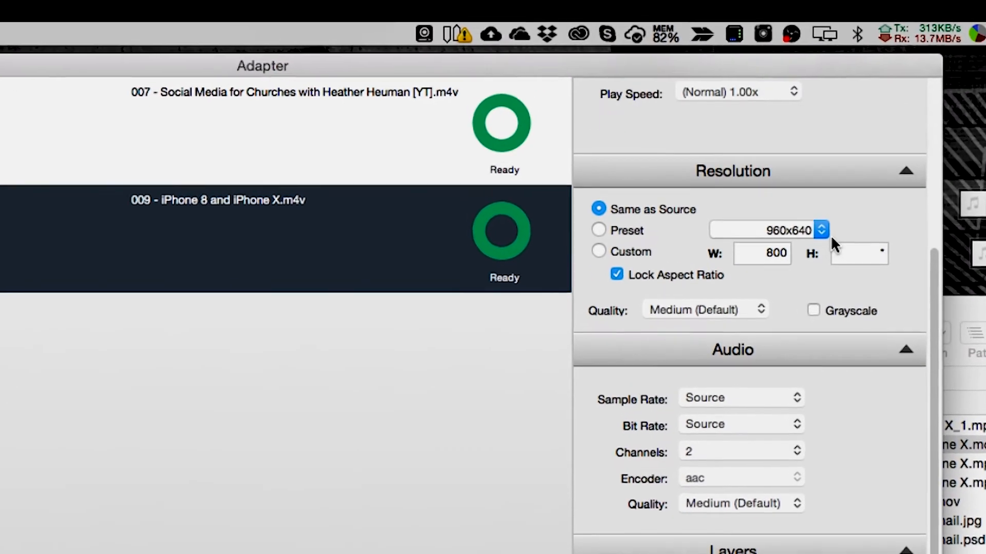
scroll(842, 243, up, 4)
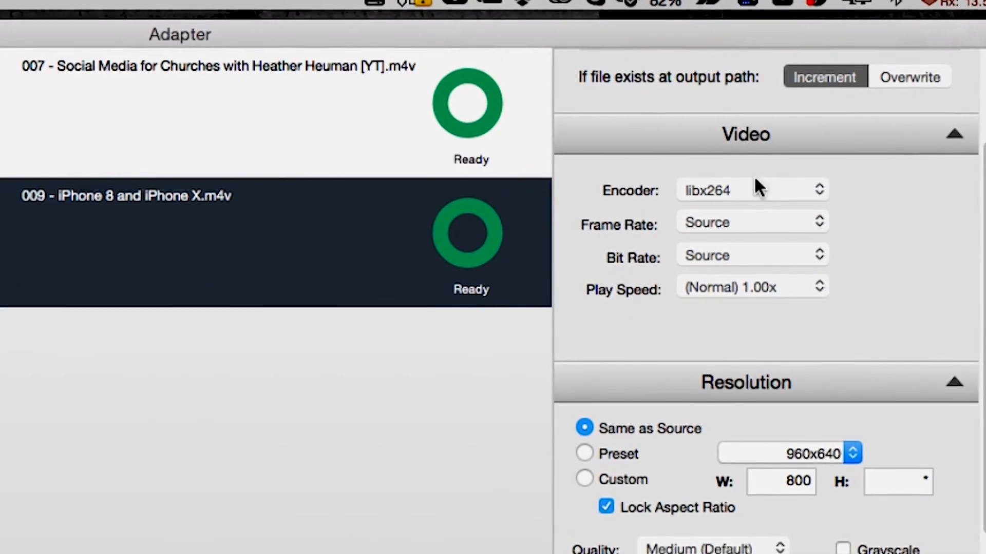
click(735, 218)
click(888, 224)
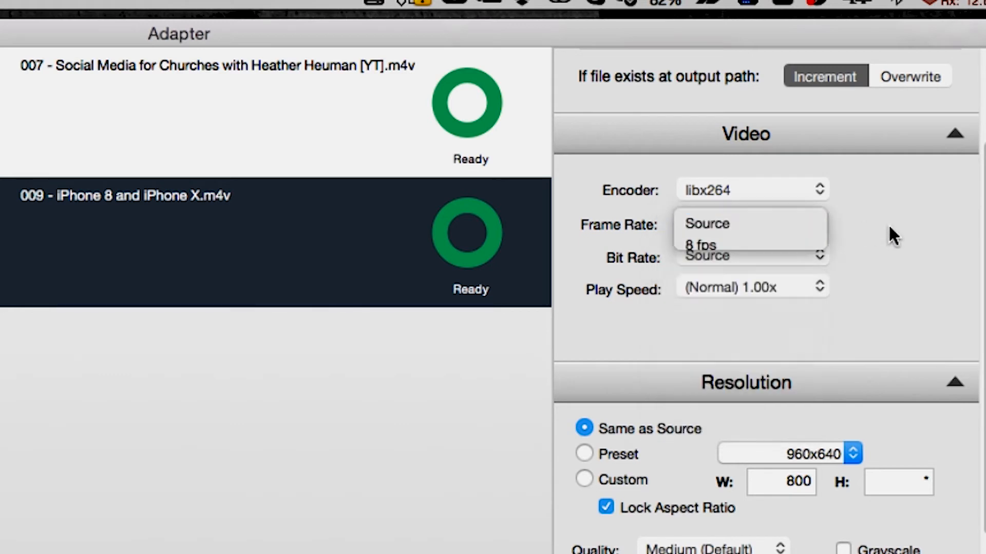
click(760, 256)
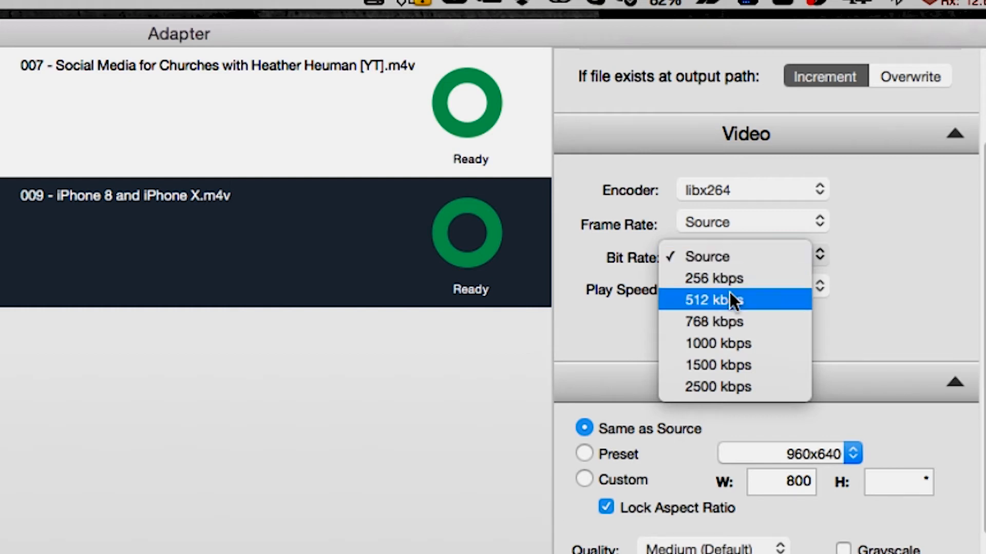
click(729, 365)
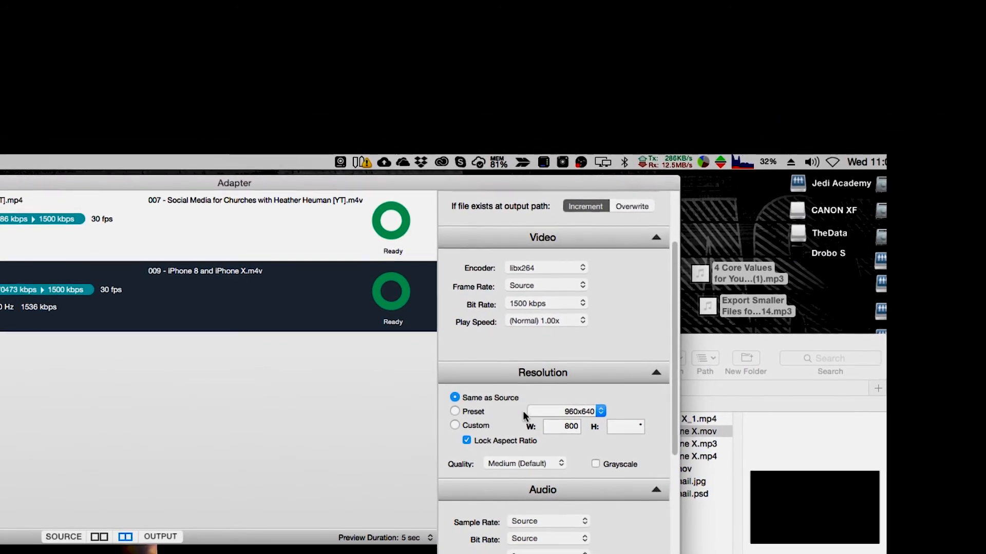
- Set the Resolution preset to 640x480 and keep Quality at Medium (Default)
click(473, 412)
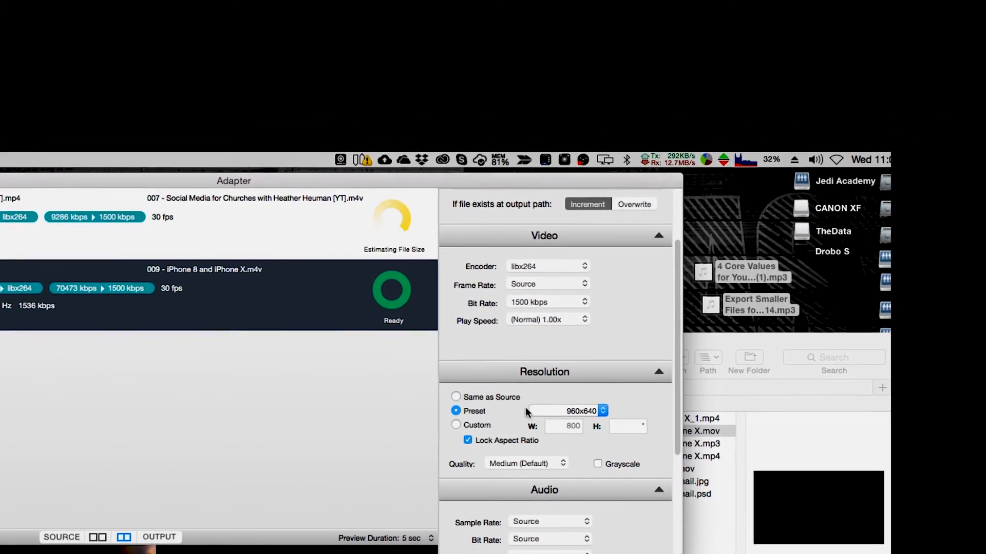
click(552, 411)
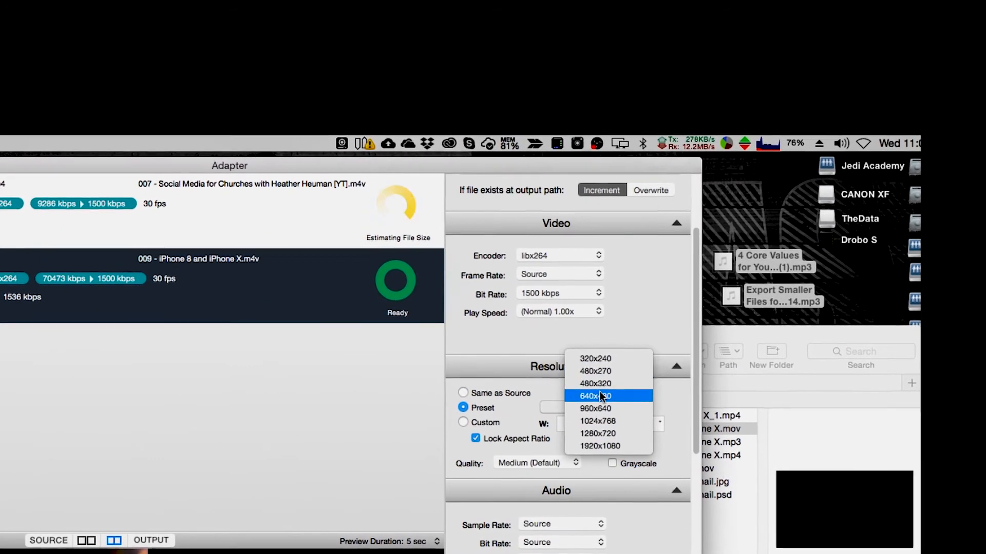
click(593, 396)
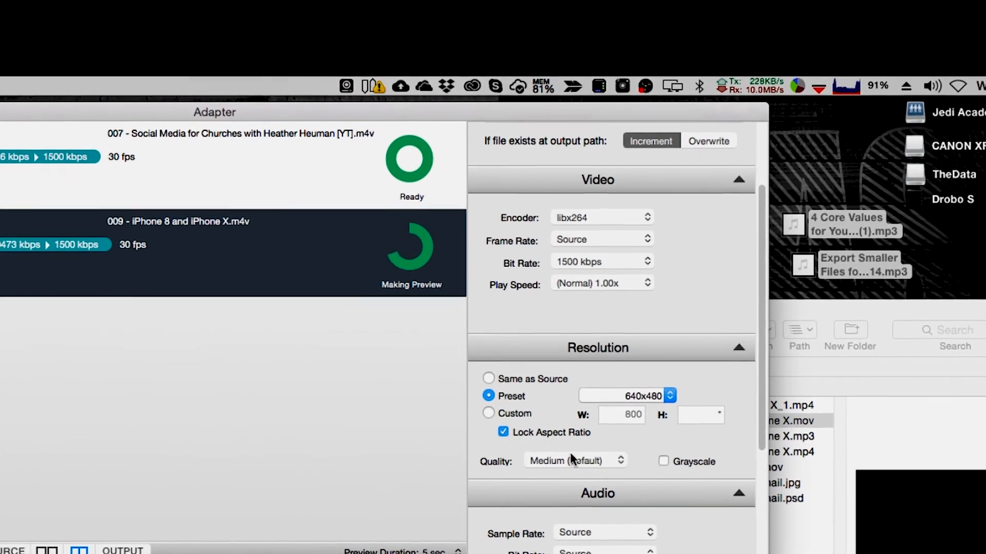
click(574, 461)
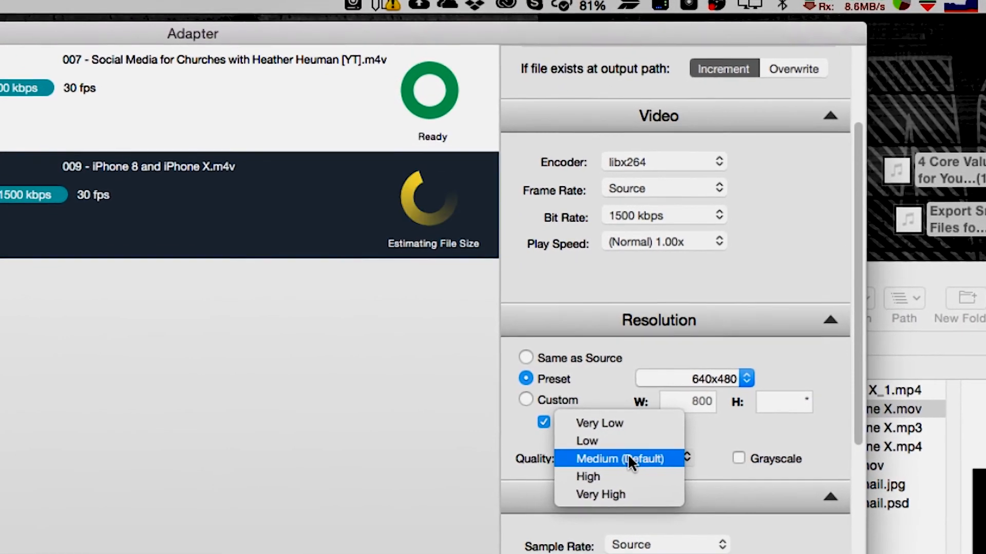
click(648, 455)
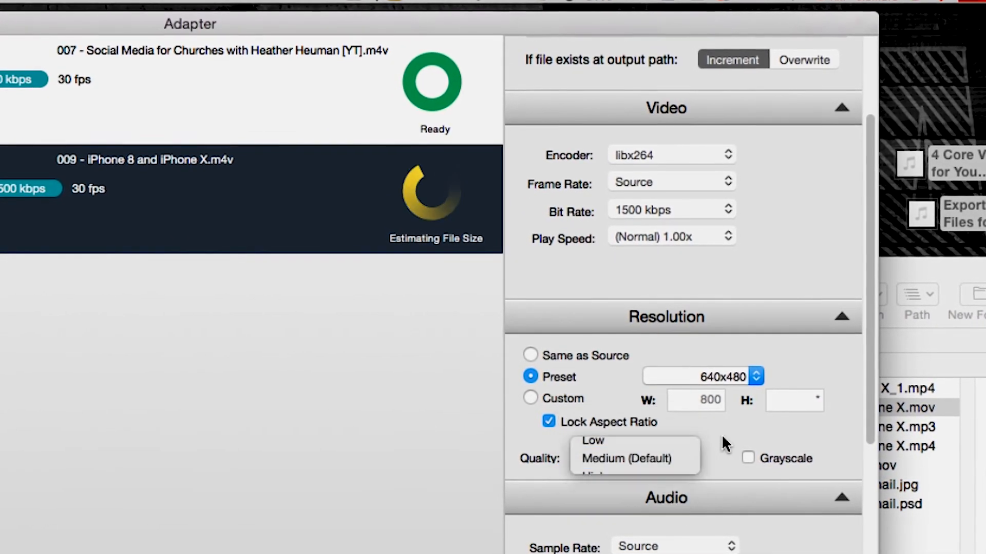
scroll(795, 371, down, 2)
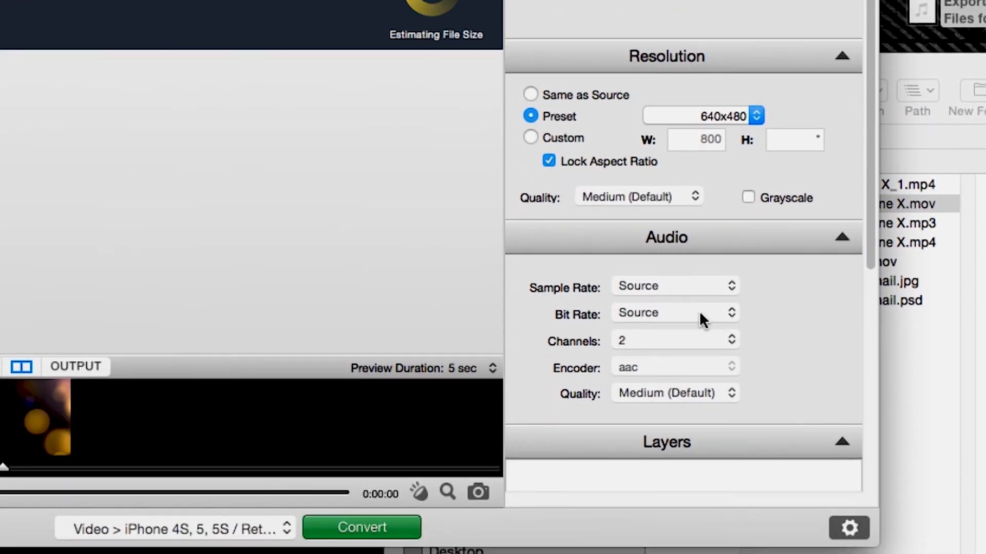